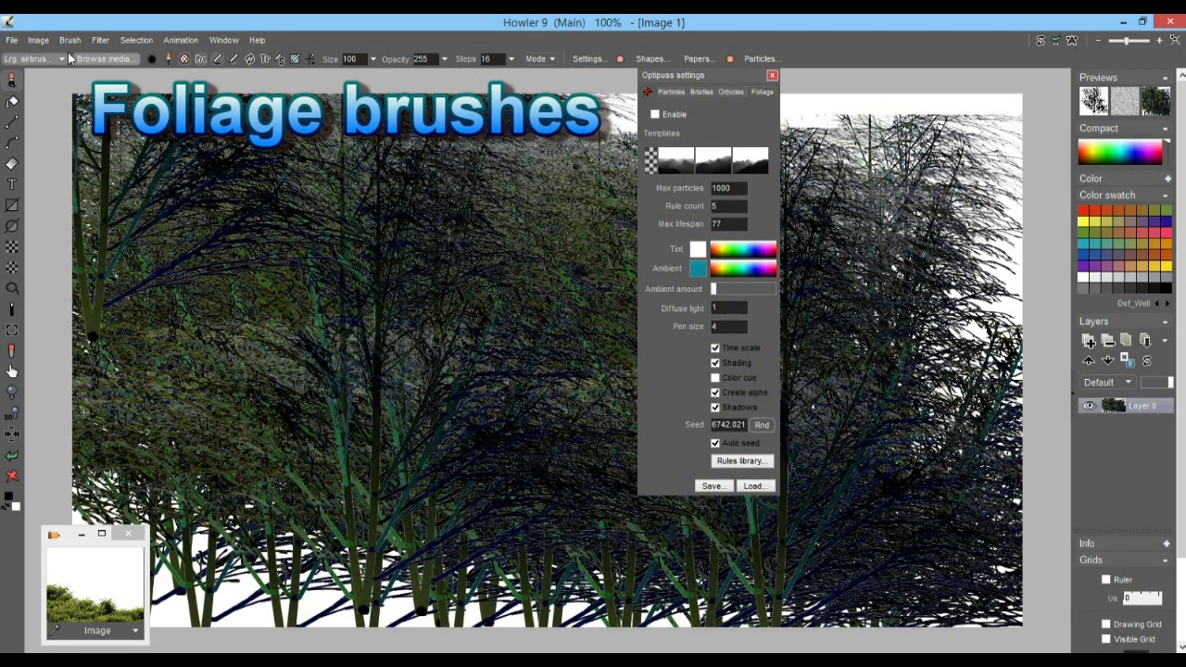
# Step: Put a single large bare-branched tree with alpha on the canvas and store a copy of the image
pyautogui.click(70, 40)
pyautogui.click(105, 46)
pyautogui.moveTo(83, 165); pyautogui.dragTo(1015, 587)
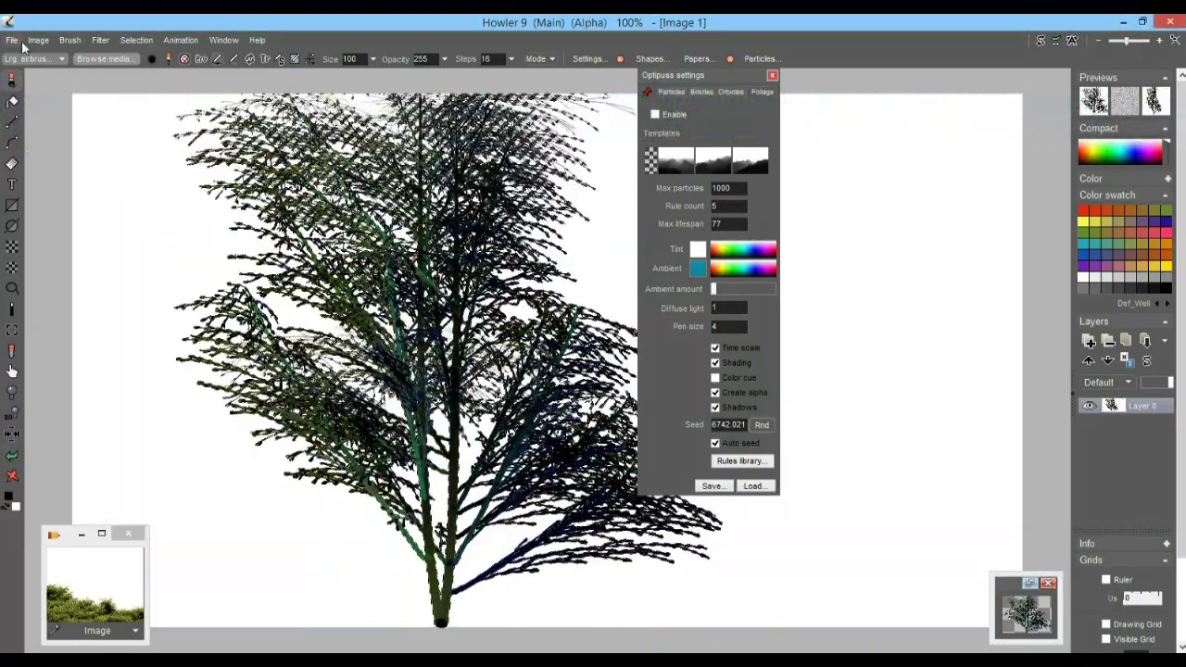
pyautogui.click(38, 40)
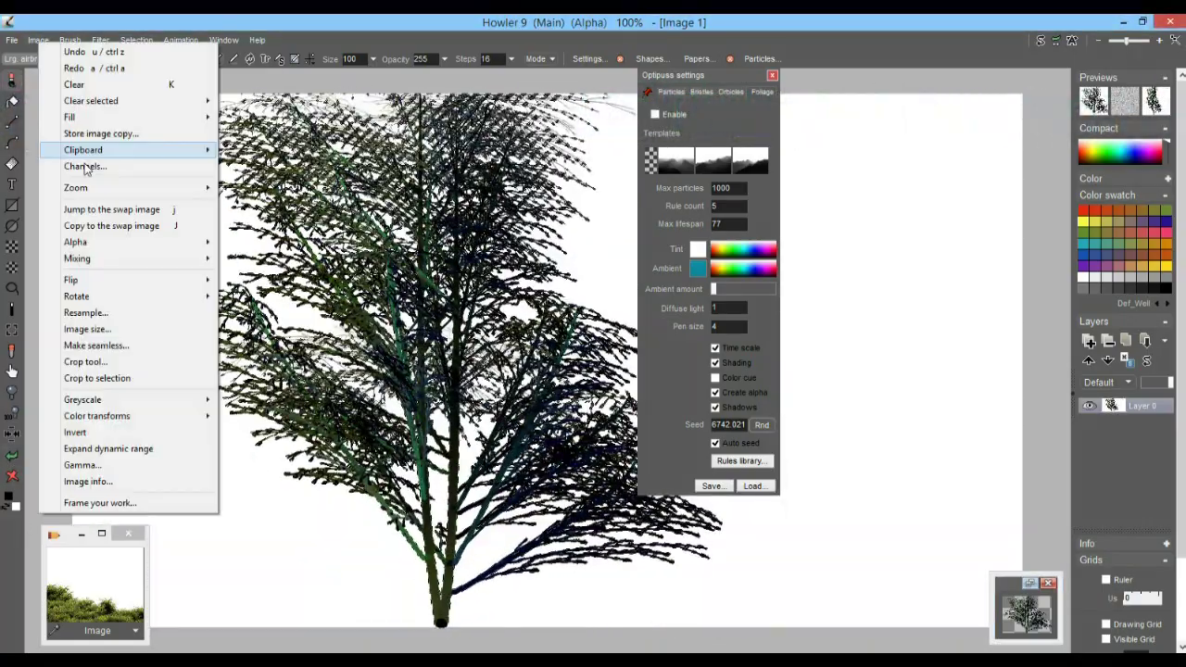
pyautogui.click(88, 134)
# Step: Use the stored tree image plus its alpha as the brush
pyautogui.click(127, 240)
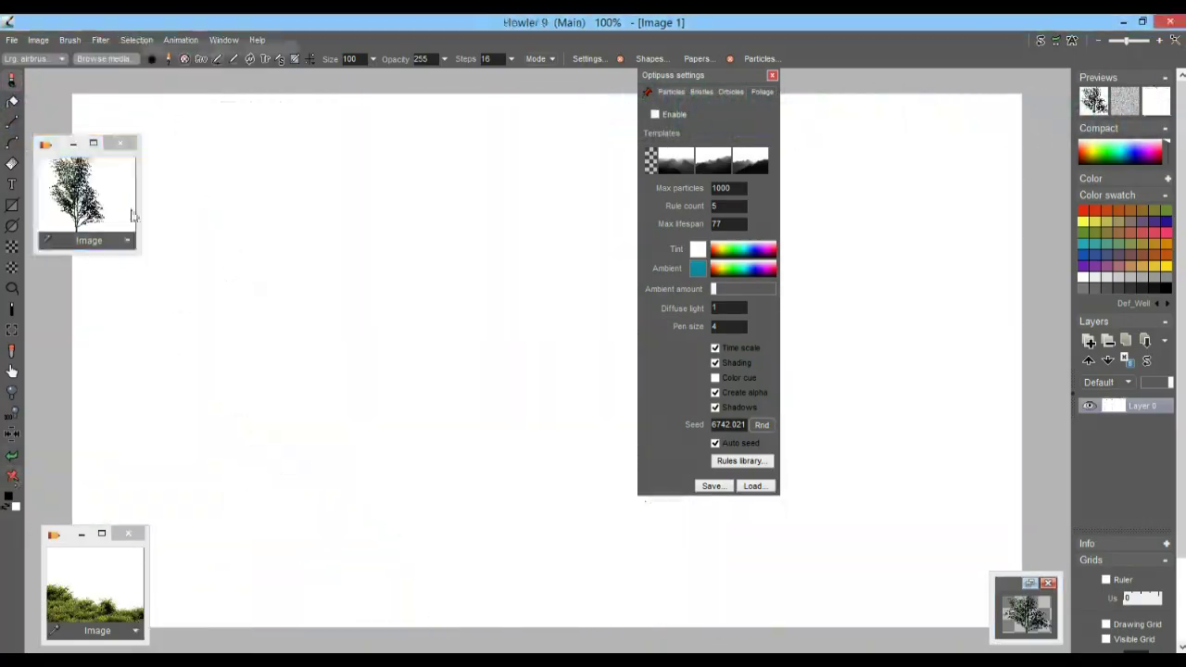
pyautogui.click(129, 240)
pyautogui.click(232, 471)
pyautogui.click(129, 241)
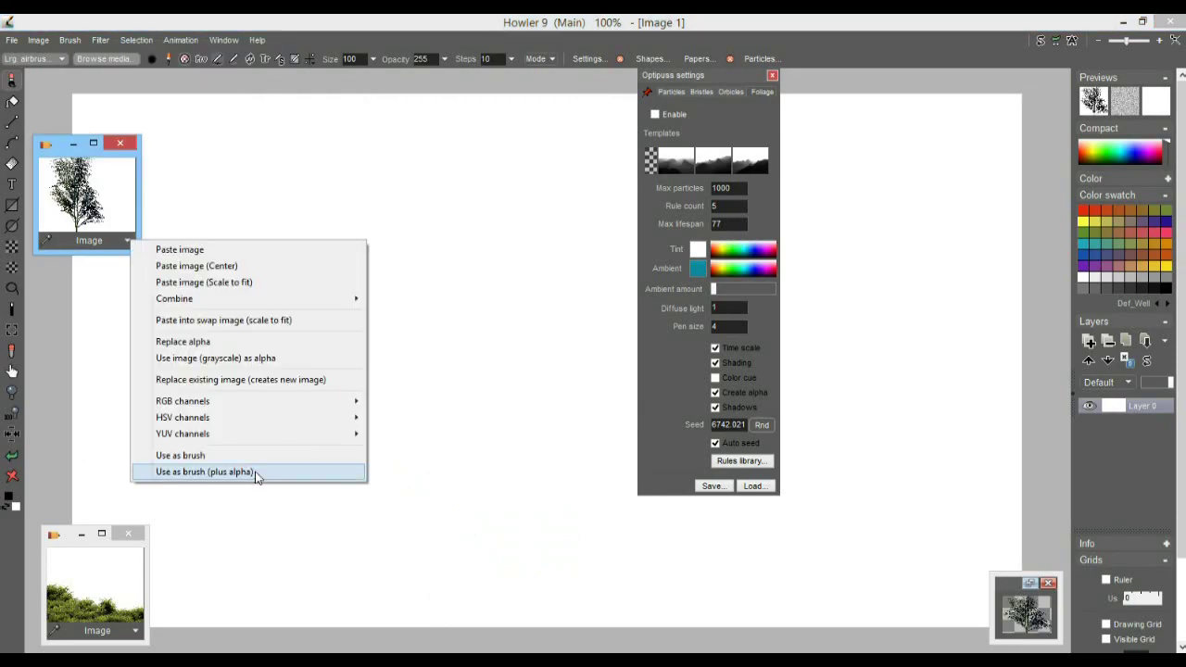
# Step: Put the tree back on the canvas and replace the alpha from its stored image copy
pyautogui.click(181, 359)
pyautogui.click(136, 40)
pyautogui.click(124, 240)
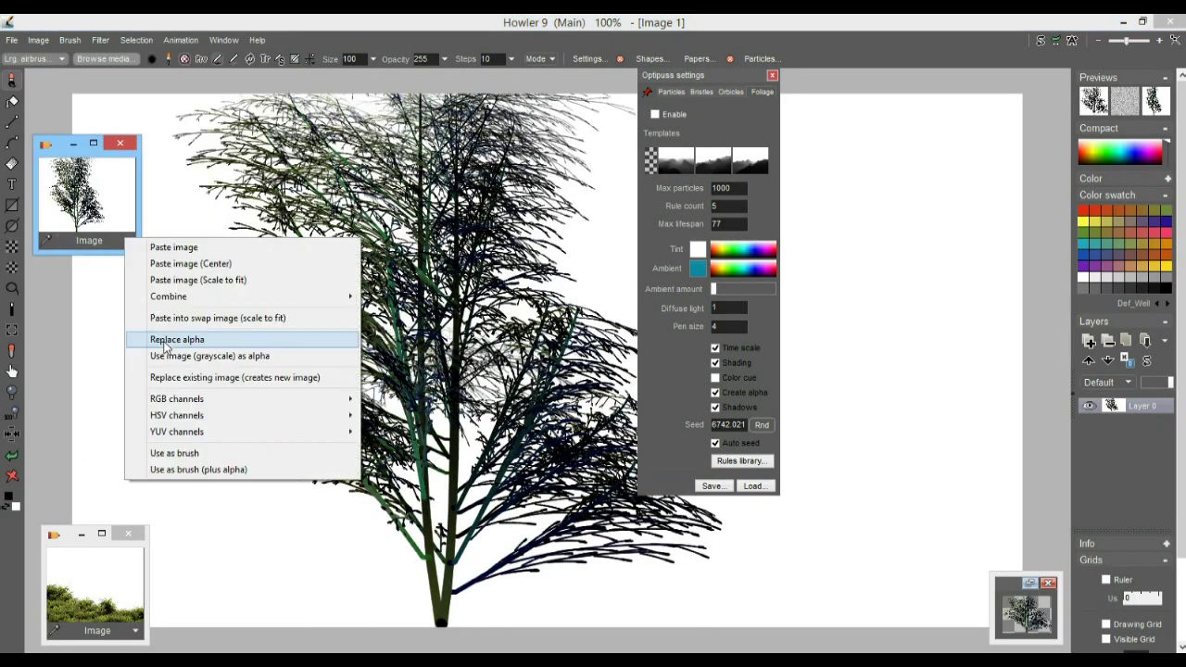
pyautogui.click(196, 341)
# Step: Place the stored tree image beside the stored grass image and clear the canvas and its alpha
pyautogui.moveTo(59, 143); pyautogui.dragTo(186, 535)
pyautogui.click(12, 457)
pyautogui.click(136, 40)
pyautogui.click(168, 48)
# Step: Load the Classic 09.fol foliage preset and paint several test plants across the lower canvas
pyautogui.moveTo(687, 75); pyautogui.dragTo(919, 76)
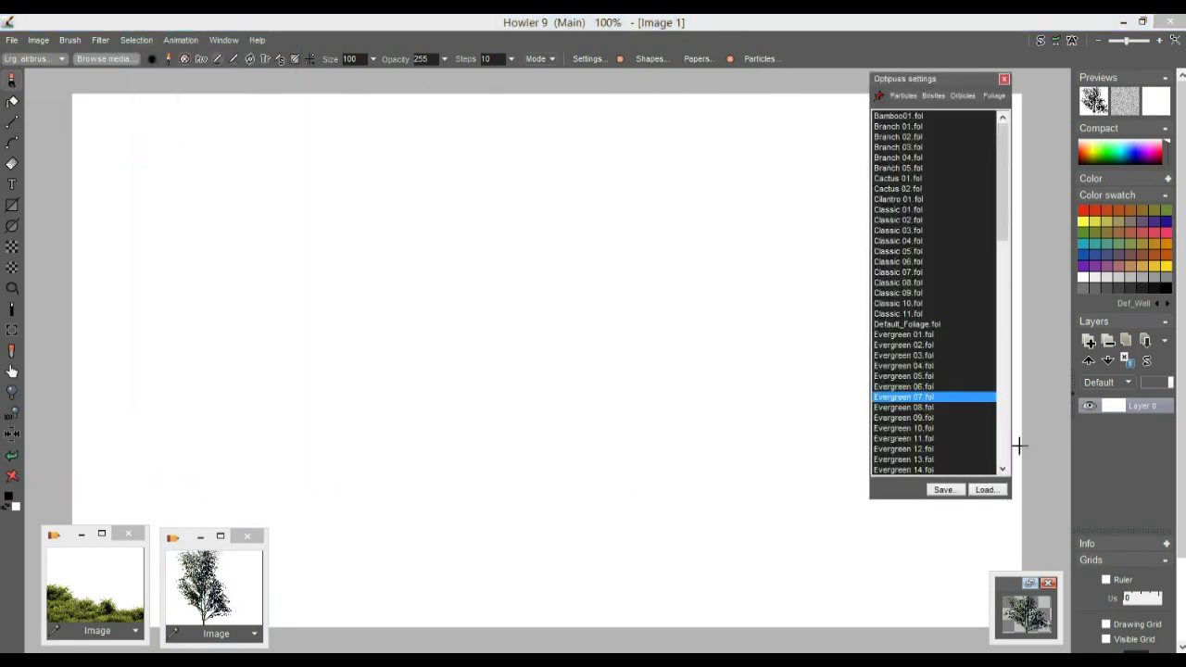
pyautogui.click(898, 294)
pyautogui.click(425, 524)
pyautogui.click(625, 547)
pyautogui.click(387, 489)
pyautogui.click(814, 486)
# Step: Choose a leafy tree preset from the rules library, clear the canvas and paint a row of trees
pyautogui.click(974, 465)
pyautogui.click(902, 340)
pyautogui.click(756, 487)
pyautogui.click(14, 480)
pyautogui.click(473, 534)
pyautogui.click(864, 530)
pyautogui.click(623, 537)
pyautogui.click(330, 531)
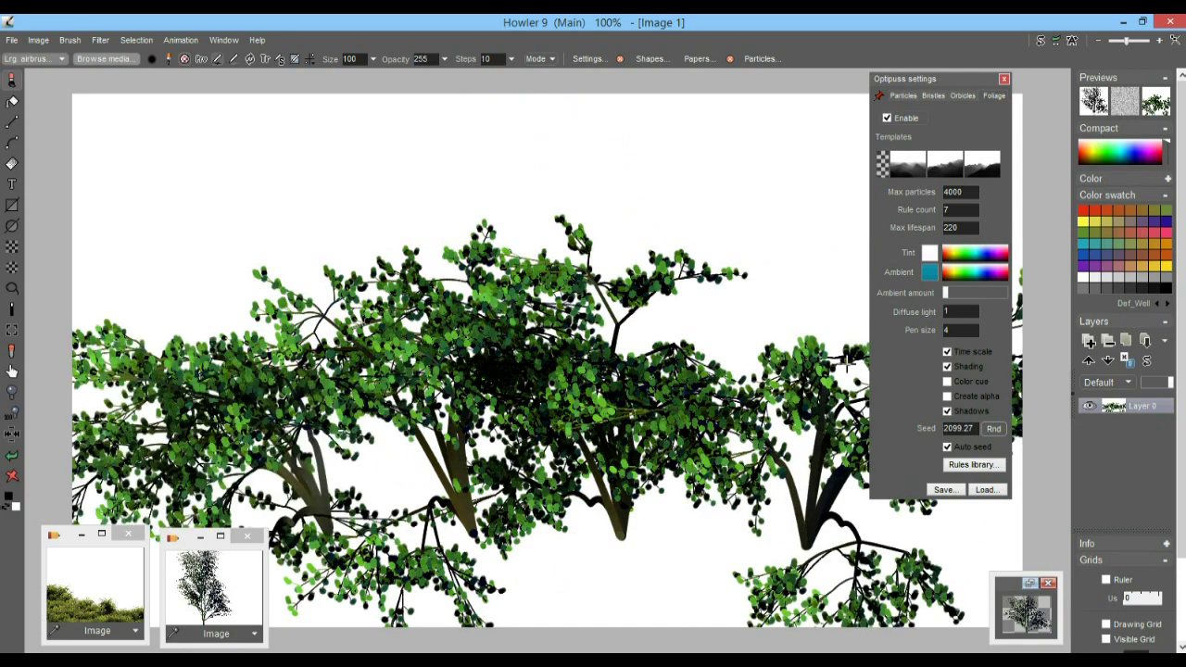
# Step: Clear the row of trees and the two further test trees from the canvas
pyautogui.click(13, 477)
pyautogui.click(344, 591)
pyautogui.click(139, 491)
pyautogui.click(13, 476)
# Step: Enable Create alpha for the foliage and paint leafy trees near the right and left sides of the canvas
pyautogui.click(965, 398)
pyautogui.moveTo(927, 78); pyautogui.dragTo(1095, 122)
pyautogui.click(938, 530)
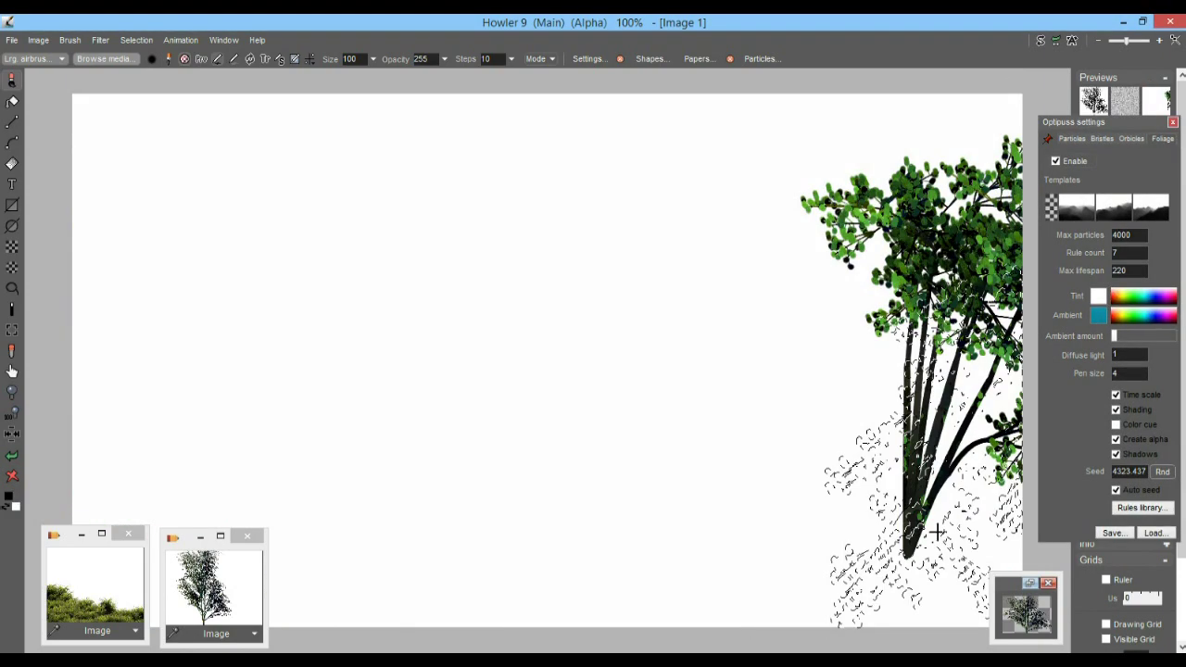
pyautogui.click(919, 560)
pyautogui.click(160, 515)
pyautogui.click(345, 607)
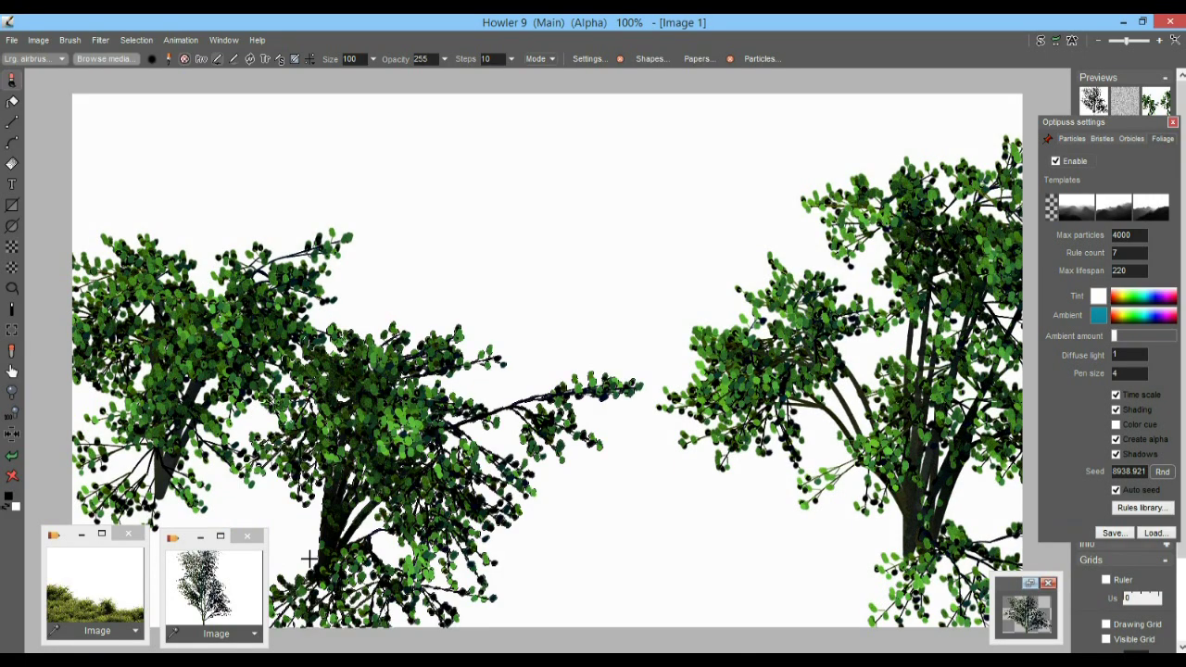
# Step: Undo the unwanted left-hand trees and paint denser foliage along the left edge plus a tree at the lower centre
pyautogui.click(12, 456)
pyautogui.click(160, 515)
pyautogui.hotkey('ctrl', 'z')
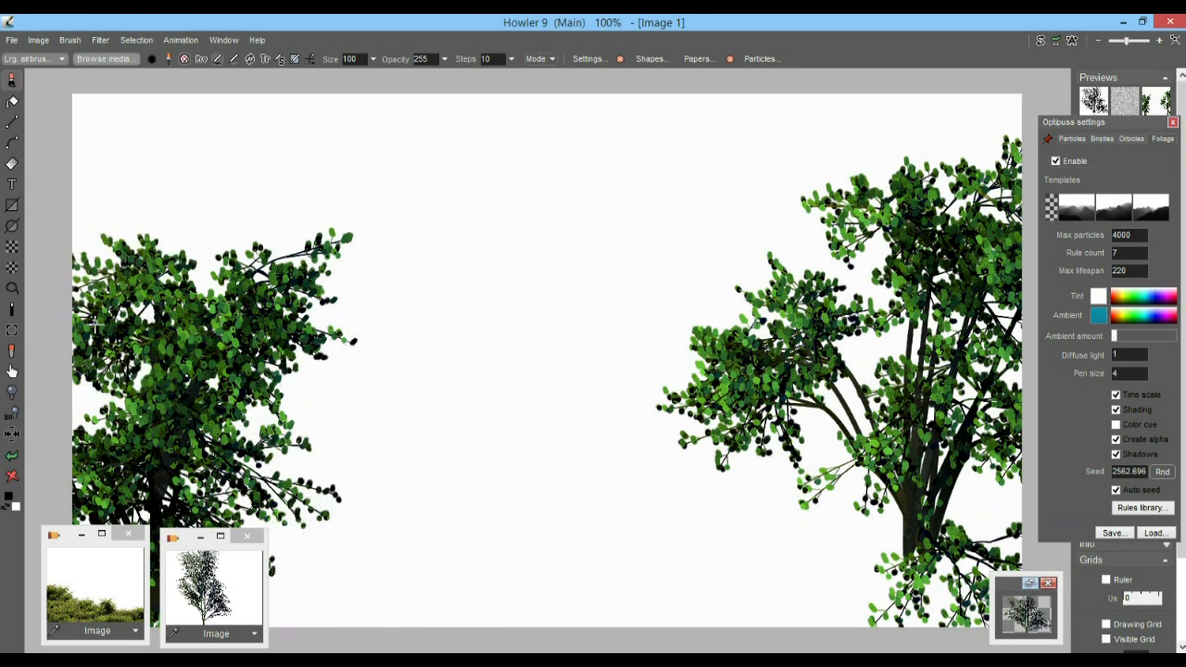
pyautogui.click(151, 514)
pyautogui.click(343, 617)
pyautogui.hotkey('ctrl', 'z')
pyautogui.click(301, 632)
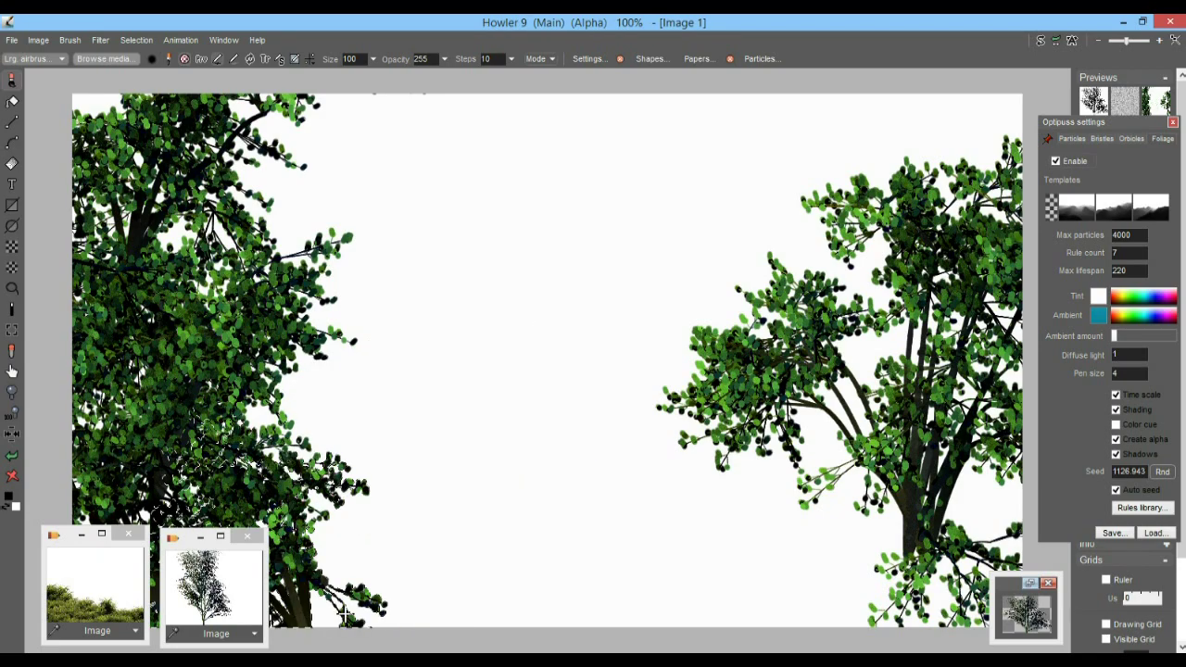
pyautogui.click(450, 632)
# Step: Create an alpha selection of the painted trees with Select by and invert the alpha
pyautogui.click(104, 41)
pyautogui.click(145, 43)
pyautogui.click(147, 42)
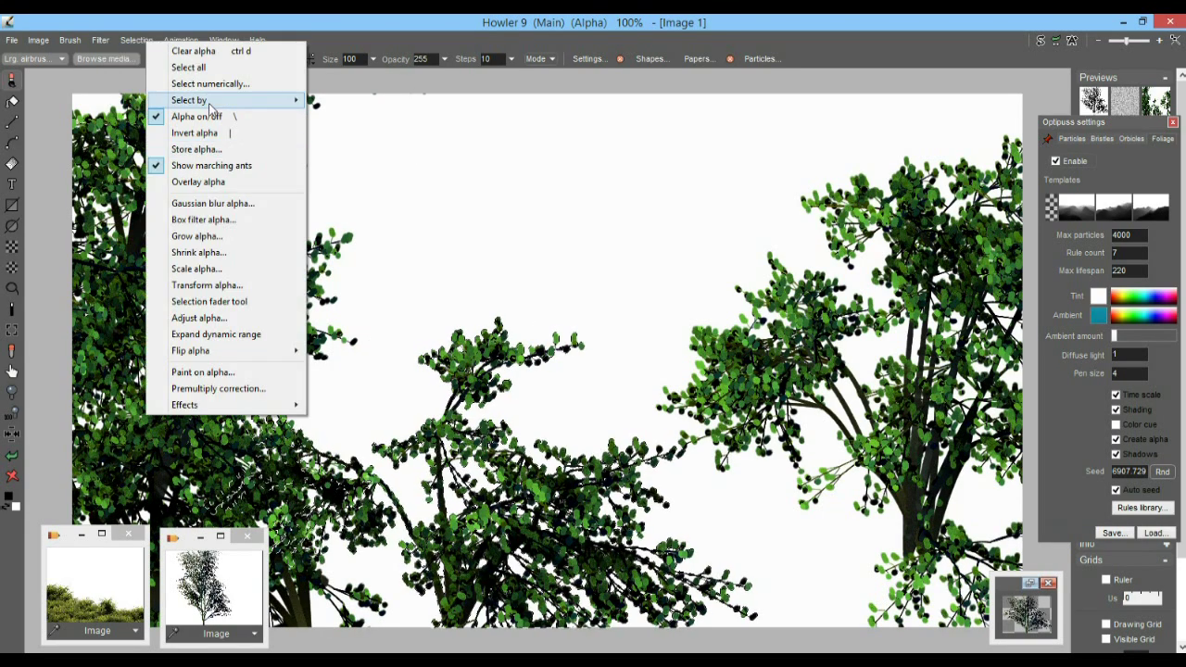
pyautogui.moveTo(212, 102)
pyautogui.click(352, 102)
pyautogui.click(461, 421)
pyautogui.click(144, 43)
pyautogui.click(190, 131)
# Step: Store a copy of the alpha and minimize the stored copy
pyautogui.click(144, 43)
pyautogui.click(192, 146)
pyautogui.moveTo(356, 360); pyautogui.dragTo(260, 272)
pyautogui.click(241, 136)
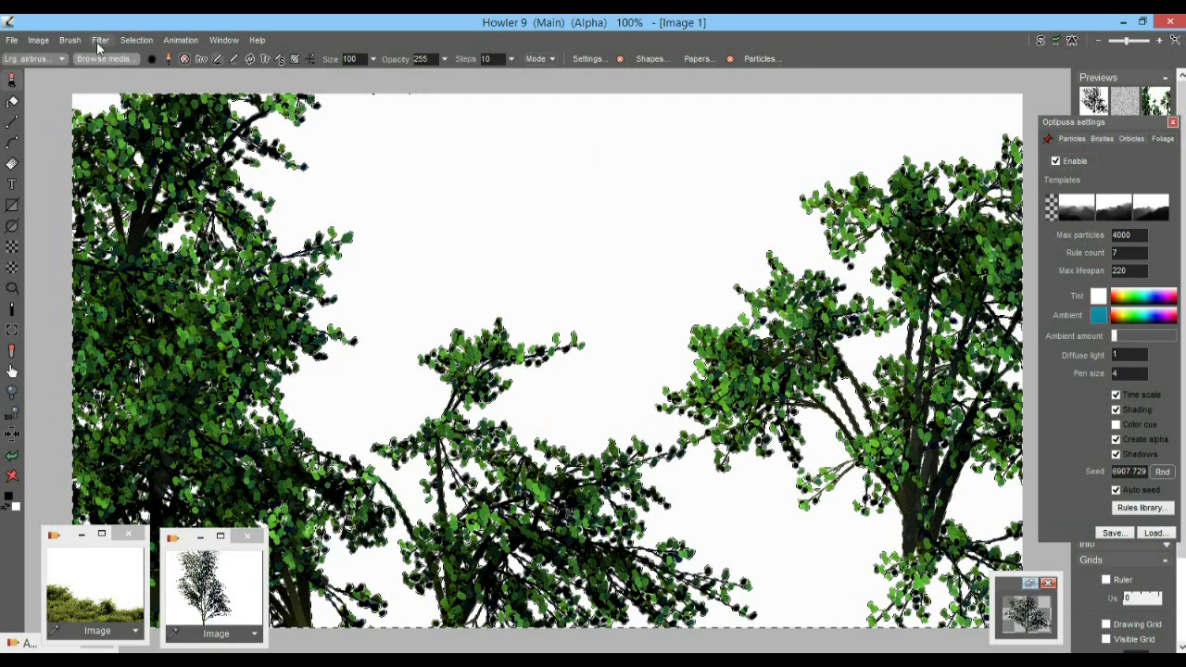
# Step: Pick up the selected trees as a brush and apply premultiply correction to it
pyautogui.click(70, 40)
pyautogui.click(139, 51)
pyautogui.click(77, 41)
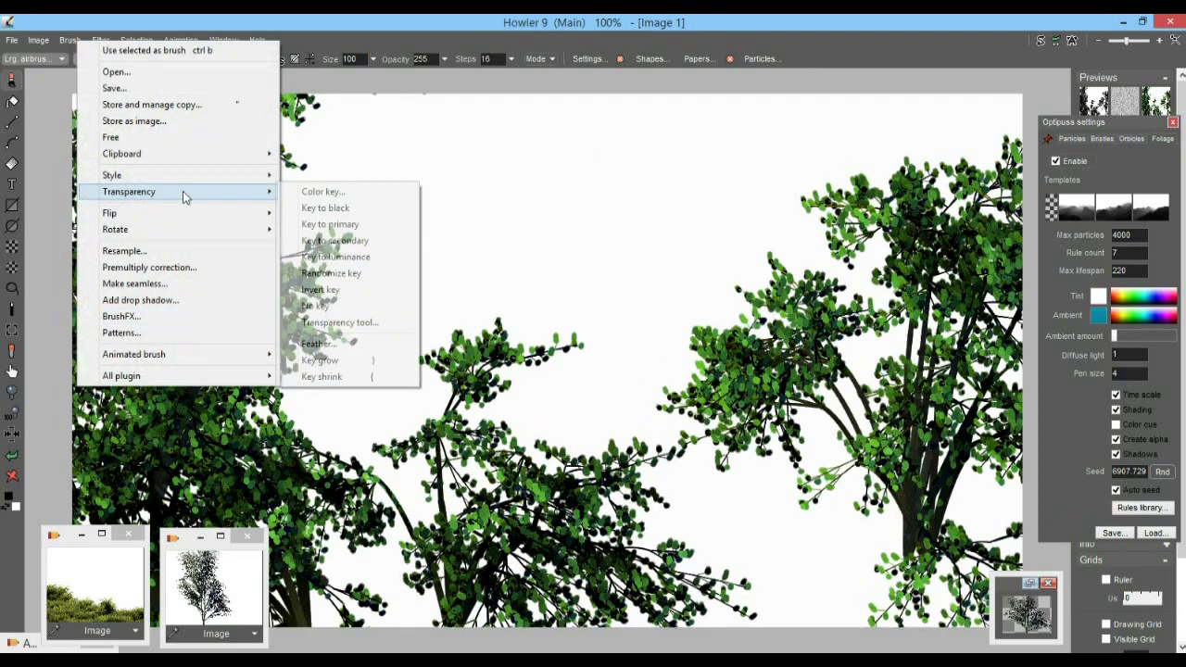
pyautogui.click(165, 267)
pyautogui.click(611, 392)
pyautogui.click(593, 413)
pyautogui.click(522, 422)
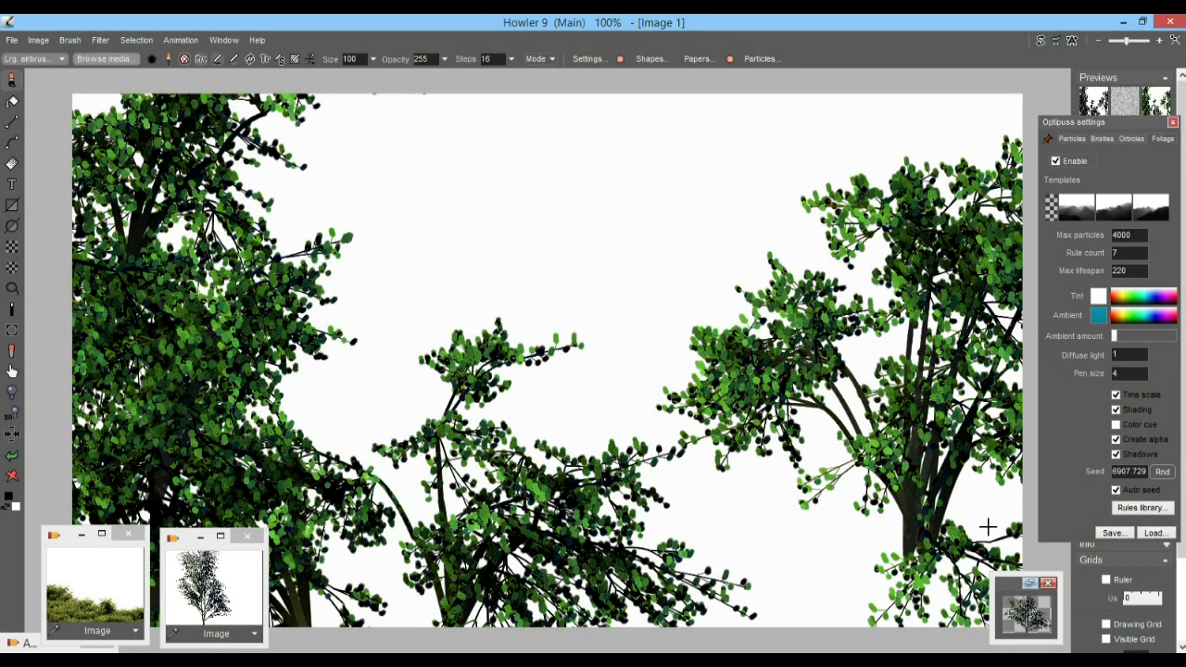
# Step: Disable foliage painting and shrink the tree brush's transparency key, stamping the brush to test its edges
pyautogui.click(1065, 165)
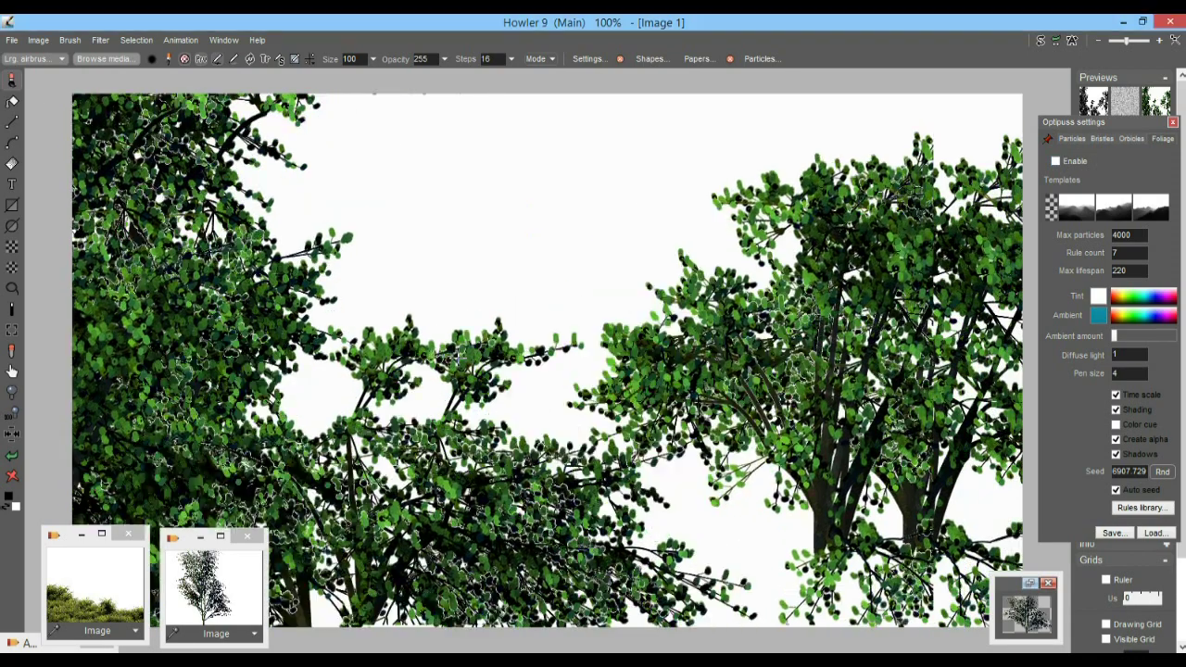
pyautogui.scroll(4, 458, 357)
pyautogui.click(71, 41)
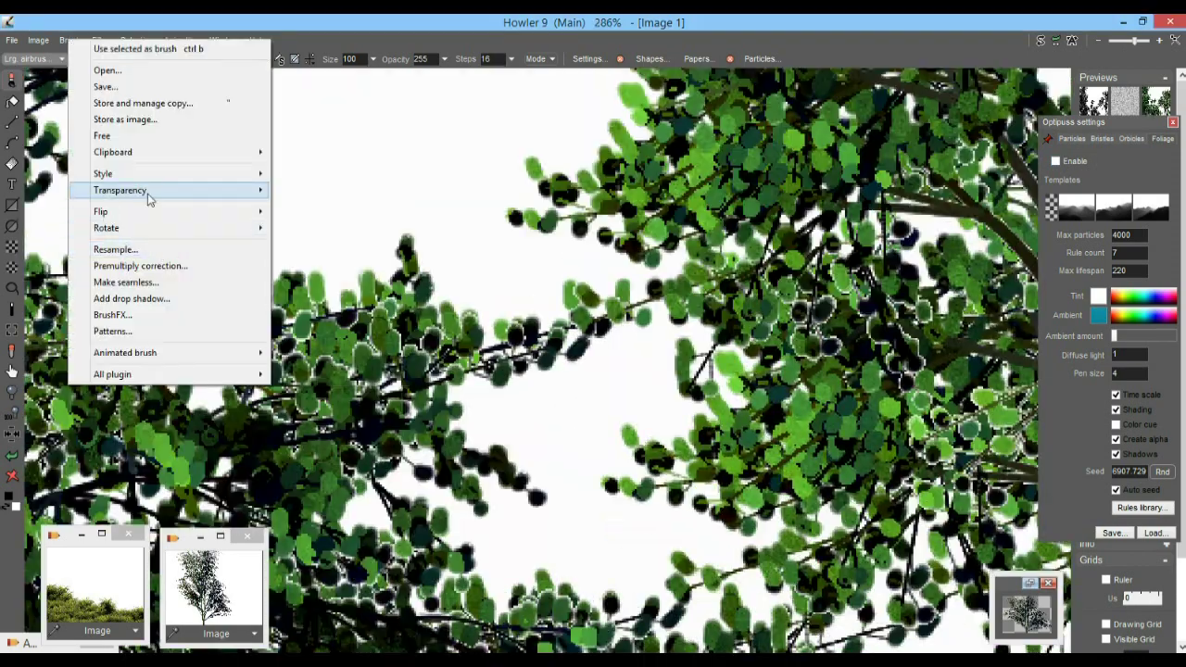
pyautogui.moveTo(151, 196)
pyautogui.click(318, 373)
pyautogui.click(694, 344)
pyautogui.scroll(-5, 458, 371)
pyautogui.click(589, 370)
# Step: Store a managed copy of the tree brush and clear the canvas
pyautogui.click(73, 42)
pyautogui.click(139, 104)
pyautogui.click(189, 162)
pyautogui.click(12, 476)
# Step: Fill the canvas with a vertical sky gradient running from deep blue through white to a black ground band
pyautogui.scroll(3, 194, 214)
pyautogui.click(98, 40)
pyautogui.click(12, 101)
pyautogui.click(16, 140)
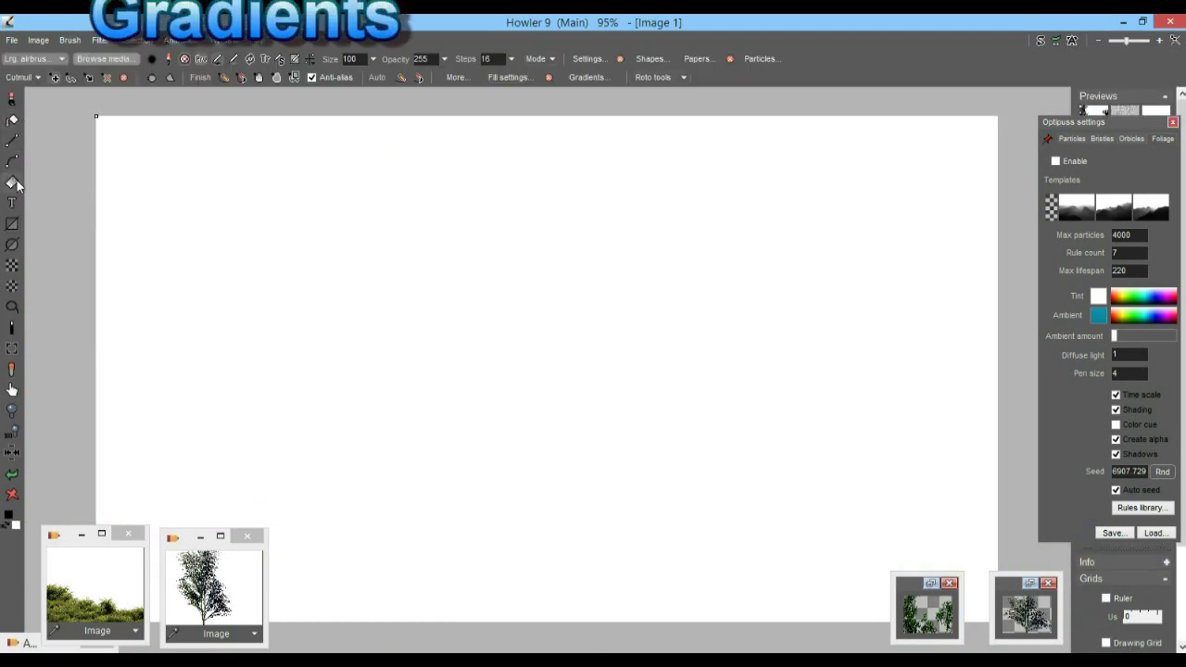
pyautogui.click(15, 184)
pyautogui.click(257, 58)
pyautogui.click(196, 166)
pyautogui.moveTo(508, 613); pyautogui.dragTo(502, 225)
pyautogui.moveTo(524, 95); pyautogui.dragTo(552, 607)
pyautogui.scroll(-4, 553, 583)
pyautogui.scroll(2, 604, 327)
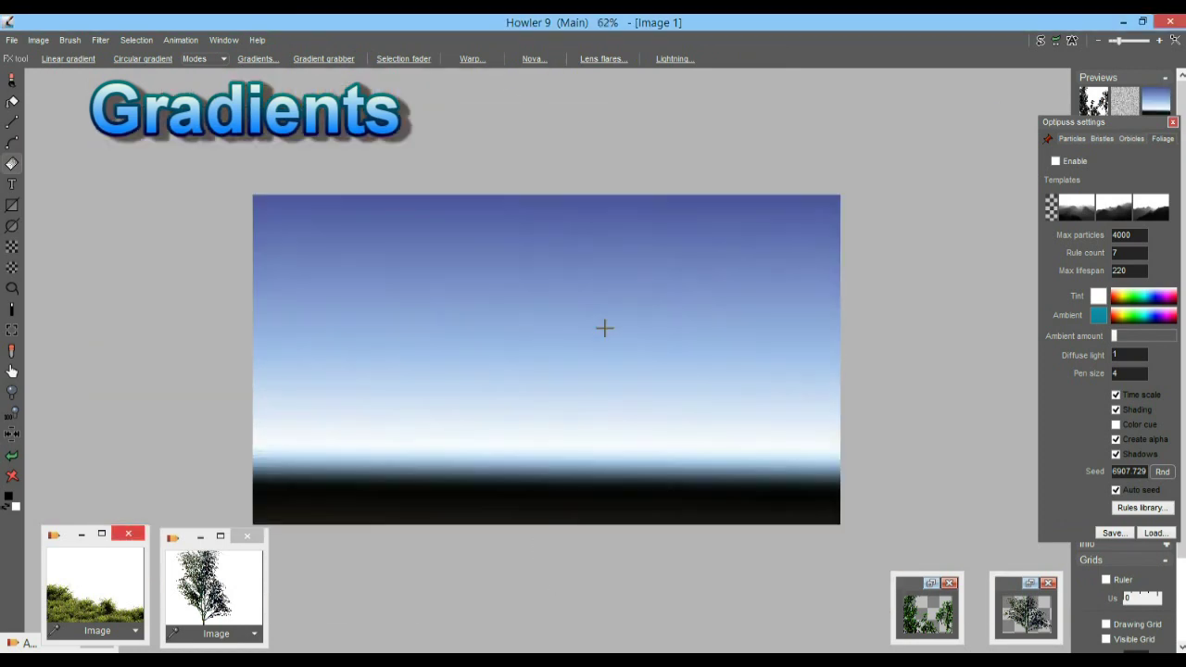
# Step: Store a copy of the gradient image and place it beside the other stored images
pyautogui.click(43, 39)
pyautogui.click(106, 278)
pyautogui.moveTo(160, 558); pyautogui.dragTo(322, 548)
pyautogui.click(102, 41)
pyautogui.click(89, 223)
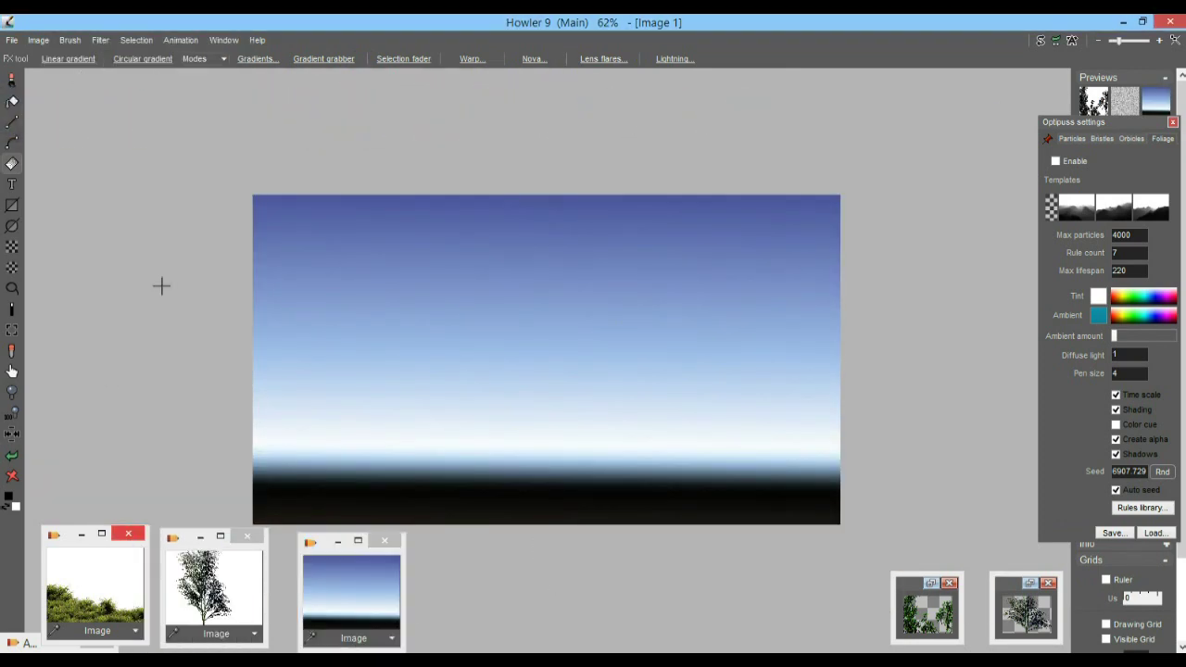
# Step: Render two-tone plasma noise over the gradient in Difference mode with a slightly larger scale
pyautogui.scroll(1, 161, 283)
pyautogui.click(101, 39)
pyautogui.moveTo(167, 265)
pyautogui.click(278, 265)
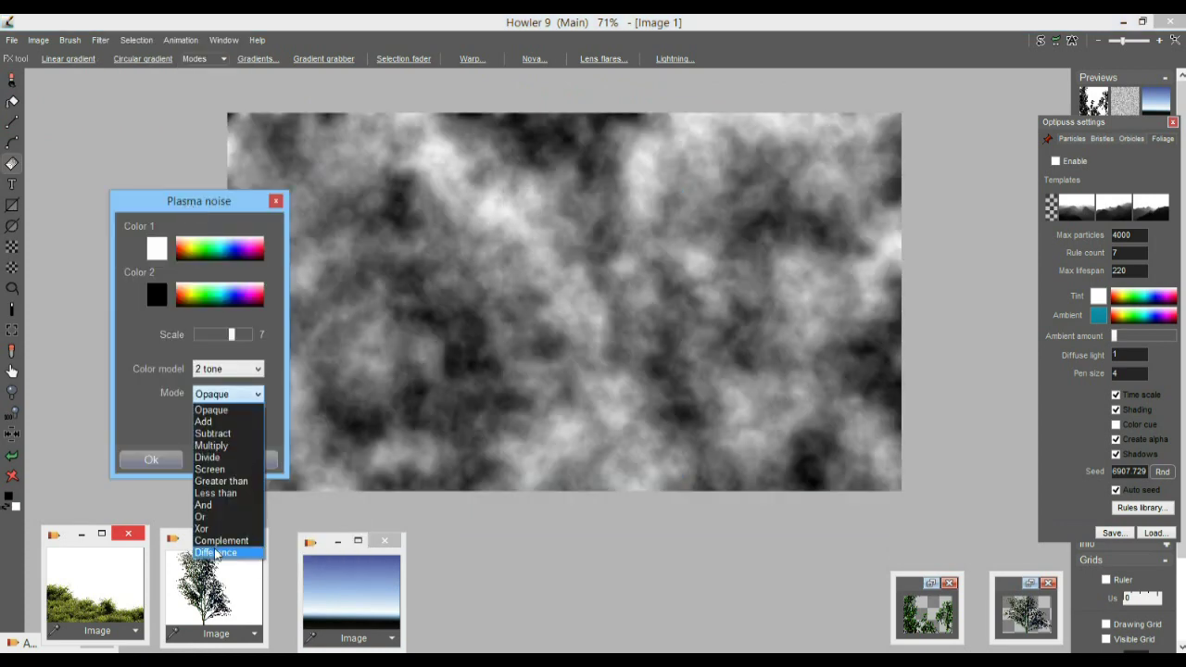
pyautogui.click(215, 553)
pyautogui.moveTo(231, 334); pyautogui.dragTo(239, 336)
pyautogui.click(156, 458)
# Step: Convert the image to greyscale and open it as terrain in 3D Designer
pyautogui.click(39, 41)
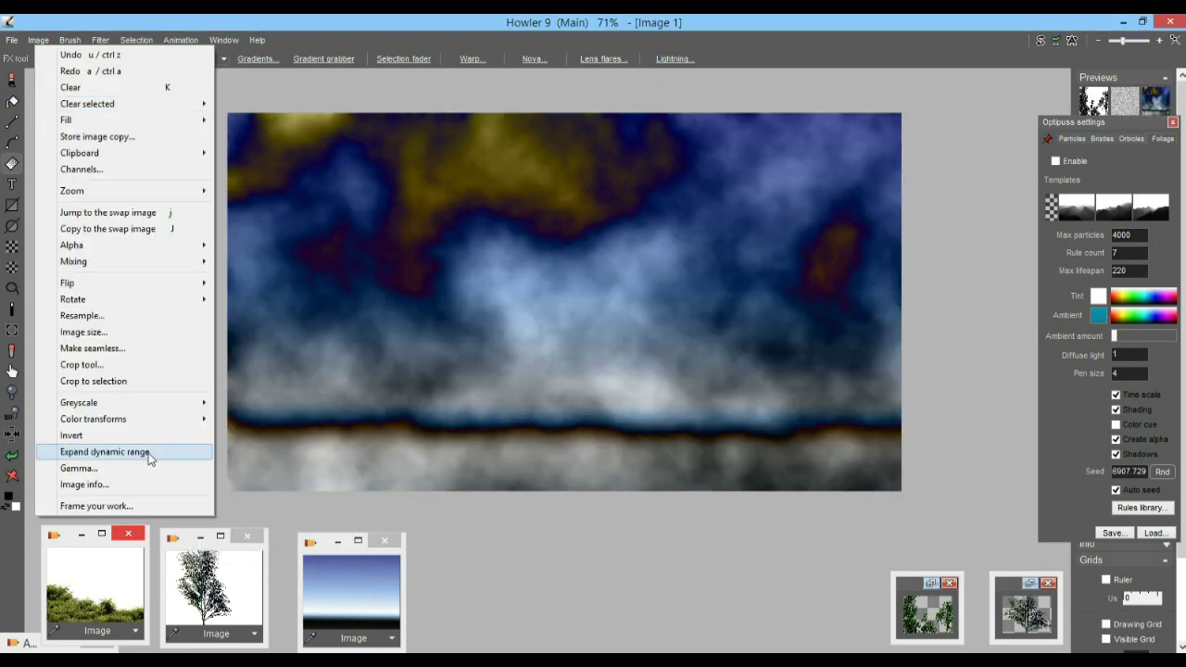
pyautogui.click(267, 405)
pyautogui.click(100, 40)
pyautogui.moveTo(236, 185)
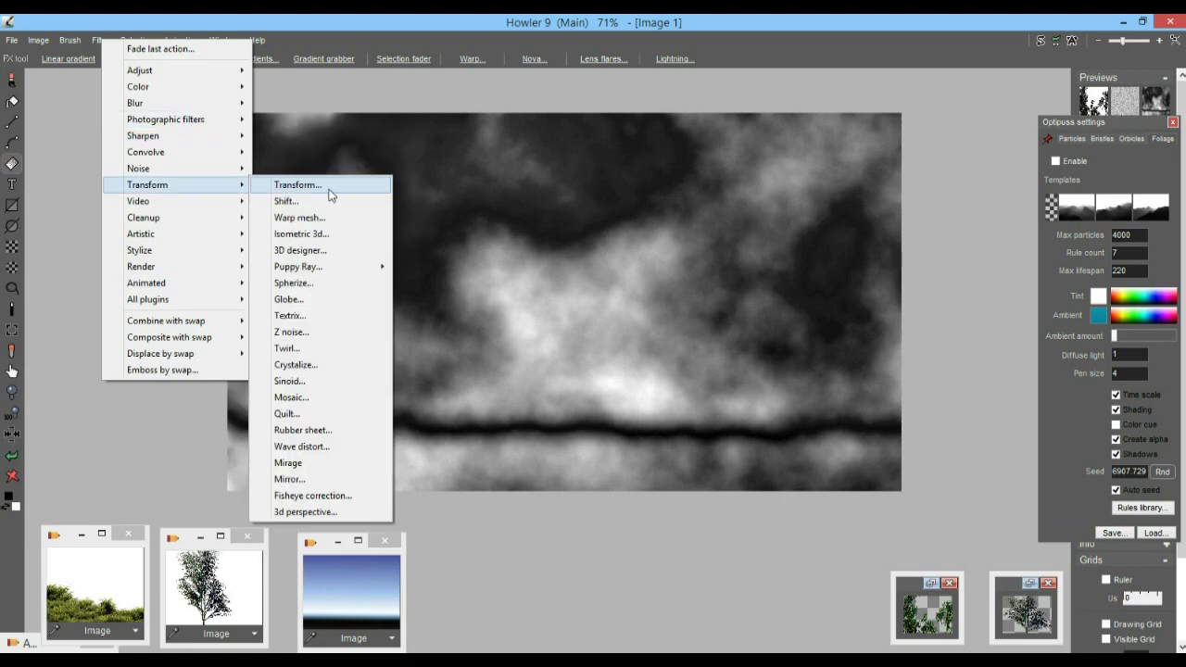
pyautogui.click(331, 193)
pyautogui.moveTo(560, 108); pyautogui.dragTo(129, 118)
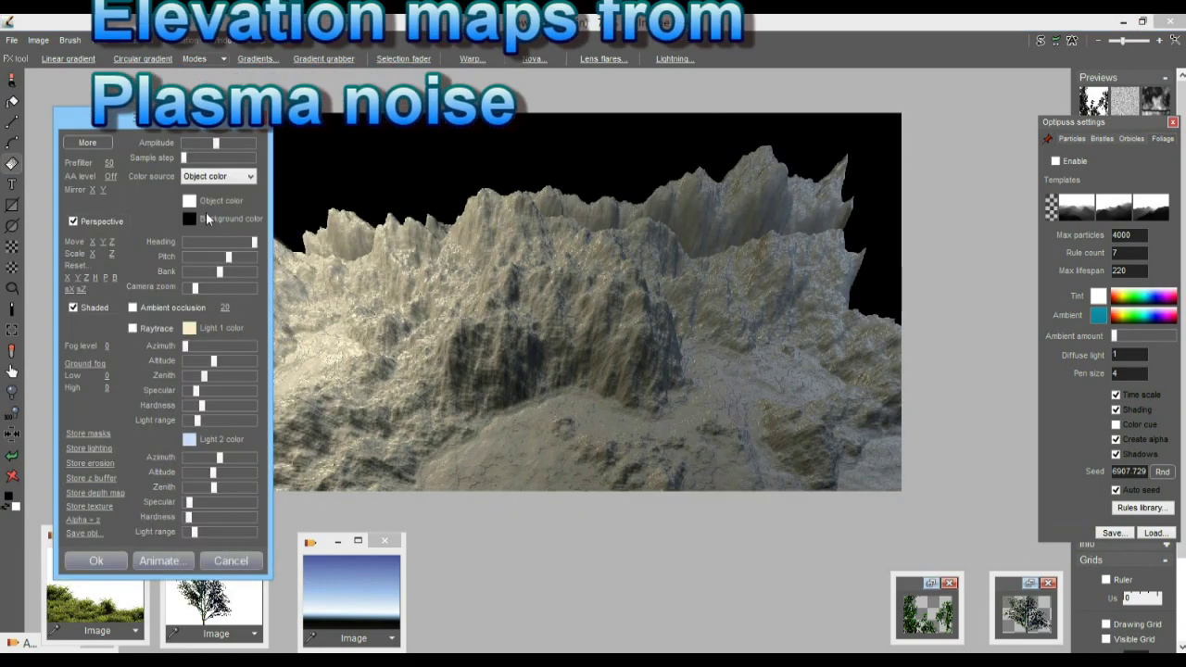
# Step: Show the extended 3D Designer settings and raise the terrain's erosion and sediment amount
pyautogui.click(87, 143)
pyautogui.moveTo(321, 270); pyautogui.dragTo(375, 270)
pyautogui.moveTo(320, 365); pyautogui.dragTo(385, 379)
# Step: Lower light 1's altitude, raise its azimuth and zenith, and enable raytracing
pyautogui.moveTo(213, 361); pyautogui.dragTo(200, 361)
pyautogui.moveTo(185, 346); pyautogui.dragTo(212, 349)
pyautogui.moveTo(204, 375); pyautogui.dragTo(218, 374)
pyautogui.click(136, 328)
pyautogui.click(192, 370)
# Step: Set the terrain's background color to a pale blue
pyautogui.click(189, 219)
pyautogui.click(287, 376)
pyautogui.click(124, 436)
pyautogui.click(359, 290)
# Step: Set light 2's altitude to maximum and zenith to minimum, and raise its light range slightly
pyautogui.moveTo(222, 118); pyautogui.dragTo(213, 96)
pyautogui.moveTo(185, 510); pyautogui.dragTo(194, 512)
pyautogui.moveTo(204, 451); pyautogui.dragTo(246, 451)
pyautogui.moveTo(205, 466); pyautogui.dragTo(163, 466)
pyautogui.moveTo(194, 511); pyautogui.dragTo(198, 515)
# Step: Create a terrain texture with snow covering most heights above the grass and sediment colored as Snow
pyautogui.click(301, 384)
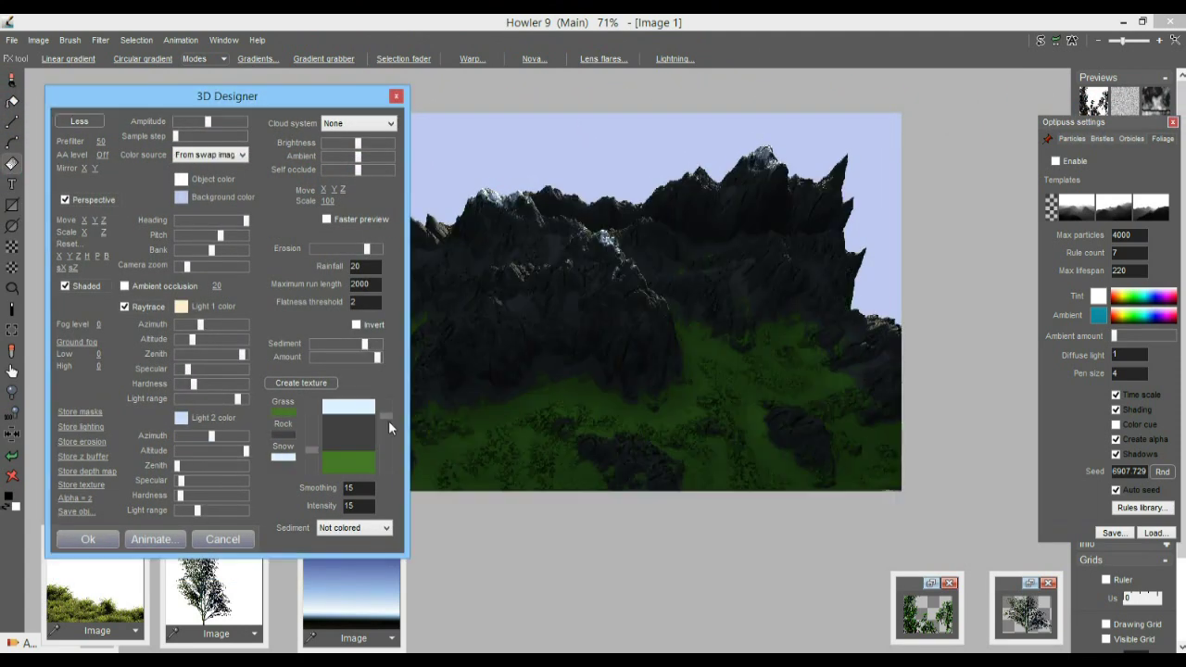
pyautogui.moveTo(387, 421); pyautogui.dragTo(393, 463)
pyautogui.moveTo(312, 439)
pyautogui.mouseDown()
pyautogui.moveTo(314, 467)
pyautogui.moveTo(313, 452)
pyautogui.mouseUp()
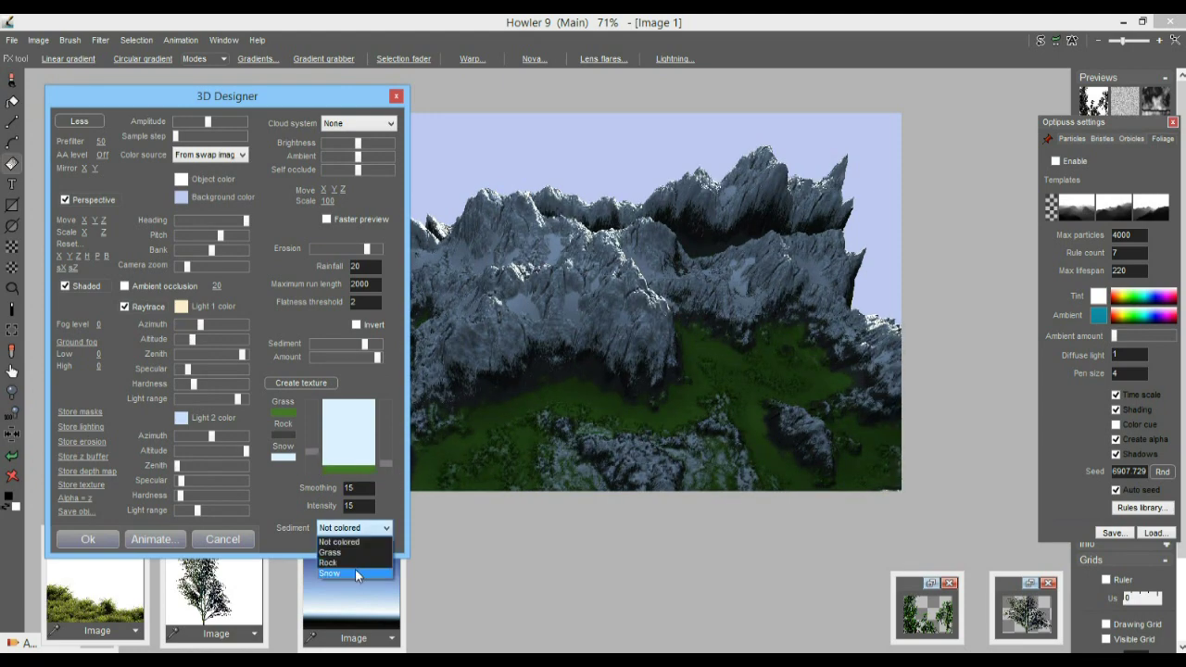
pyautogui.click(356, 573)
# Step: Raise light 1's altitude slightly and widen the terrain view with a lower camera zoom
pyautogui.moveTo(192, 339)
pyautogui.mouseDown()
pyautogui.moveTo(217, 341)
pyautogui.moveTo(195, 341)
pyautogui.mouseUp()
pyautogui.moveTo(187, 266); pyautogui.dragTo(184, 268)
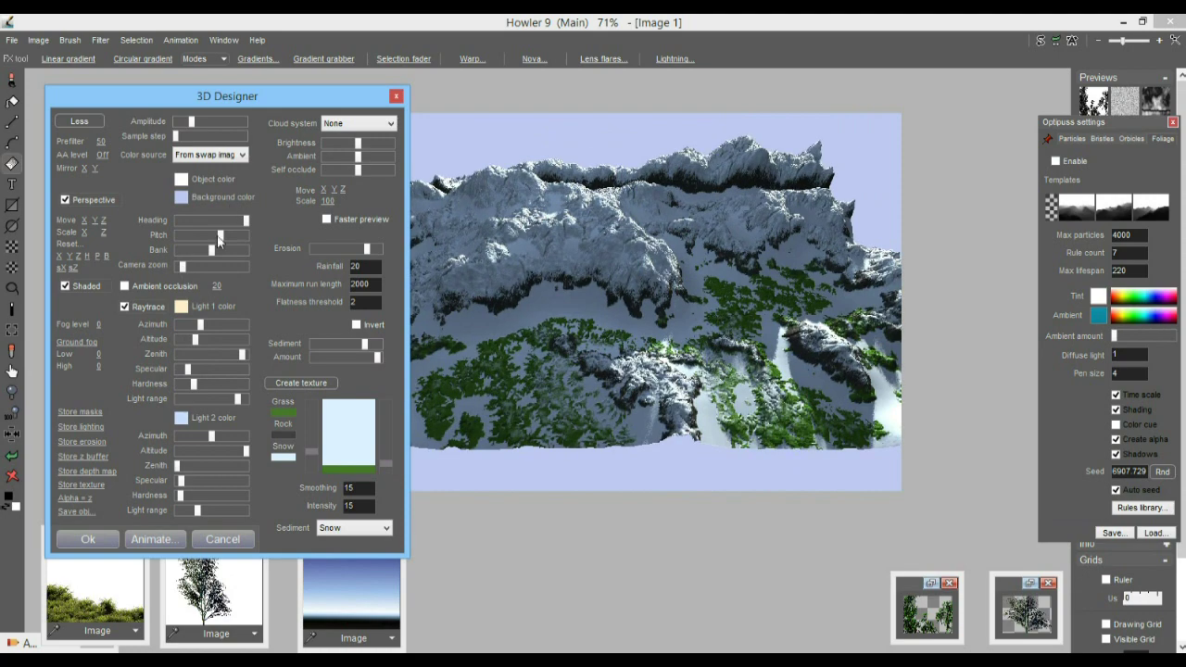
pyautogui.moveTo(227, 96); pyautogui.dragTo(965, 128)
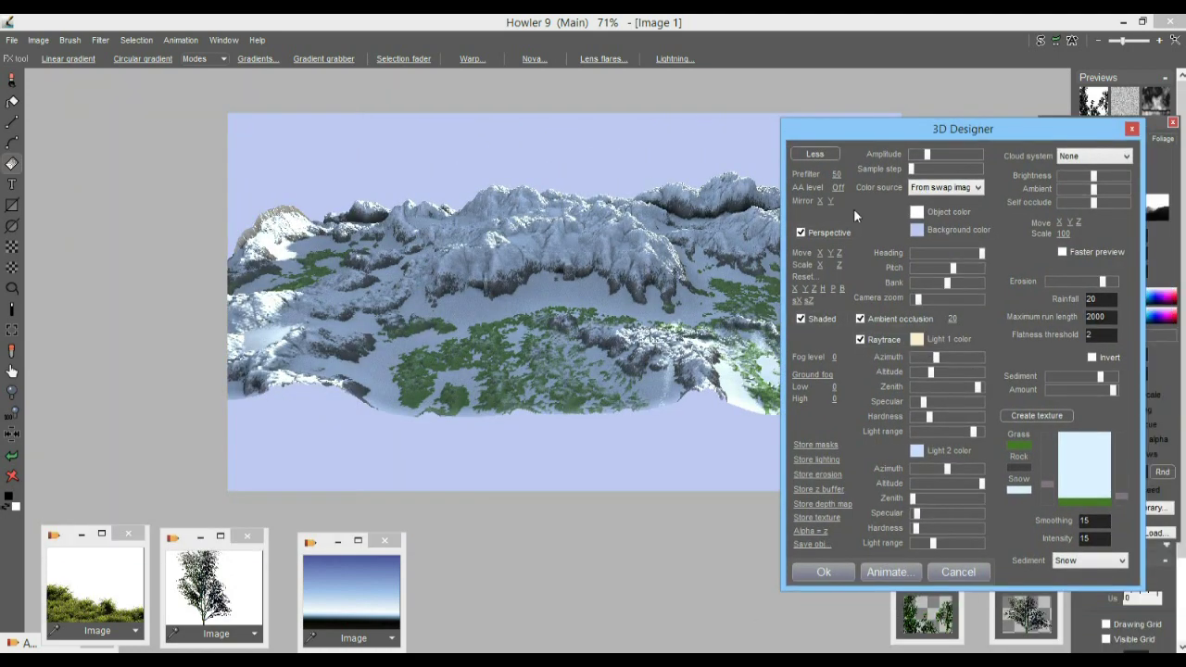
# Step: Add the Sky_Puffies.cld cloud system, lower its brightness and self occlude values, and reposition the clouds
pyautogui.moveTo(1070, 176); pyautogui.dragTo(1074, 177)
pyautogui.moveTo(1069, 222); pyautogui.dragTo(965, 237)
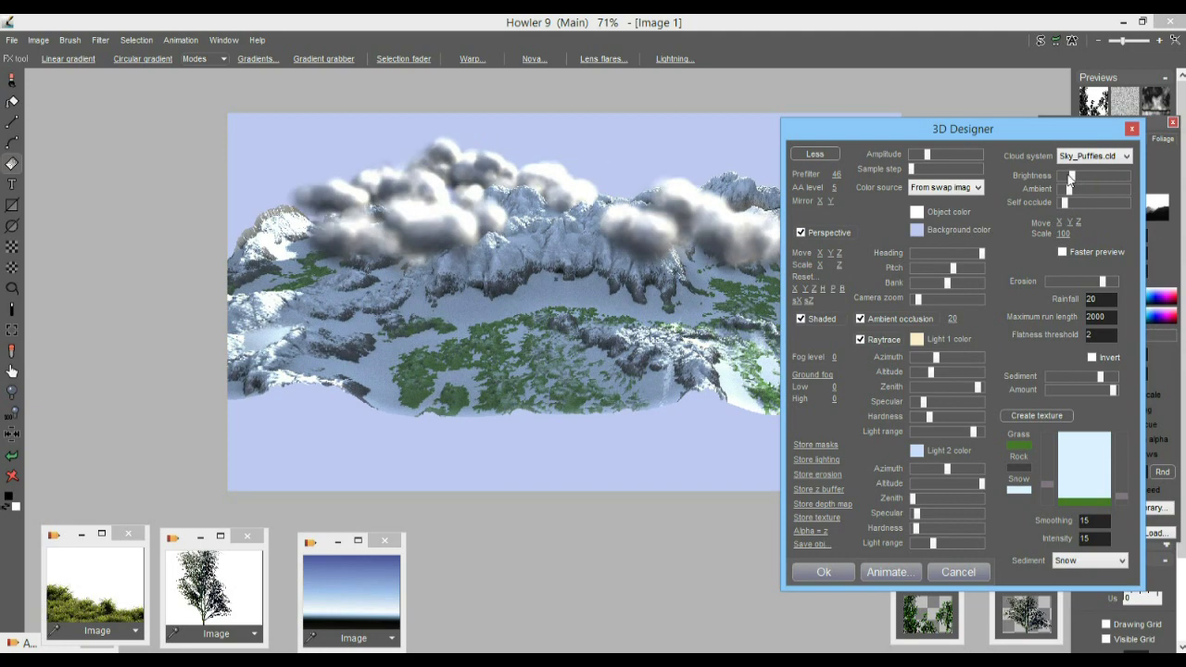
pyautogui.moveTo(895, 128); pyautogui.dragTo(892, 149)
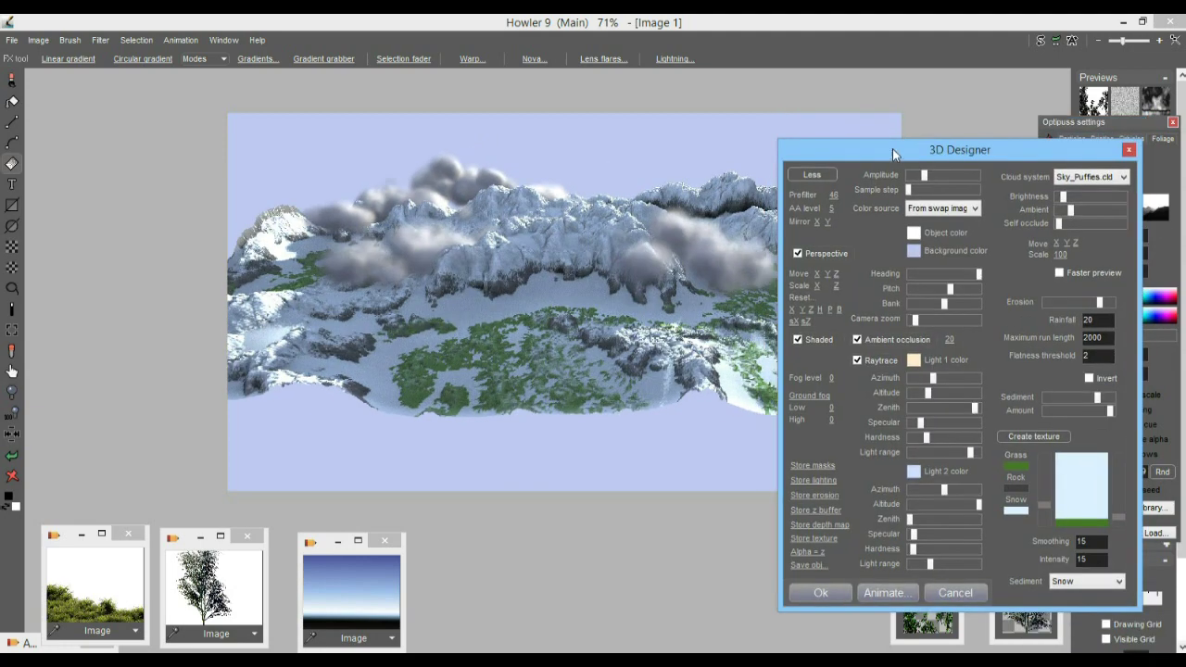
# Step: Move the terrain closer to the camera and lower the clouds' ambient value slightly
pyautogui.moveTo(829, 275); pyautogui.dragTo(930, 441)
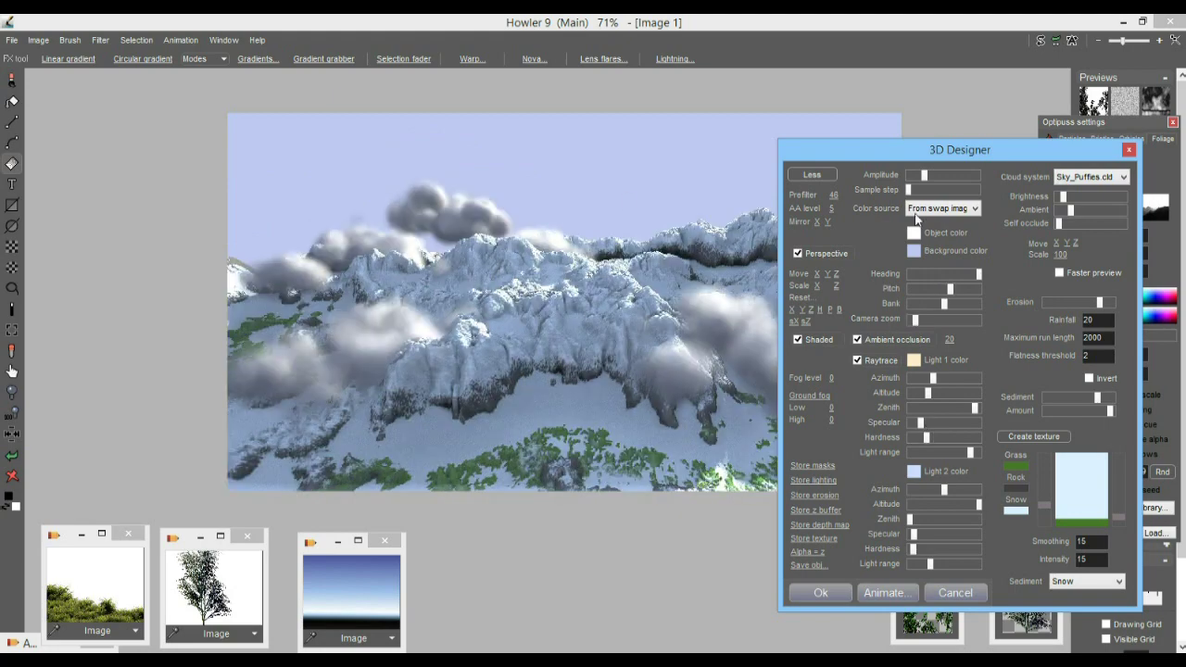
pyautogui.moveTo(1070, 209); pyautogui.dragTo(1065, 211)
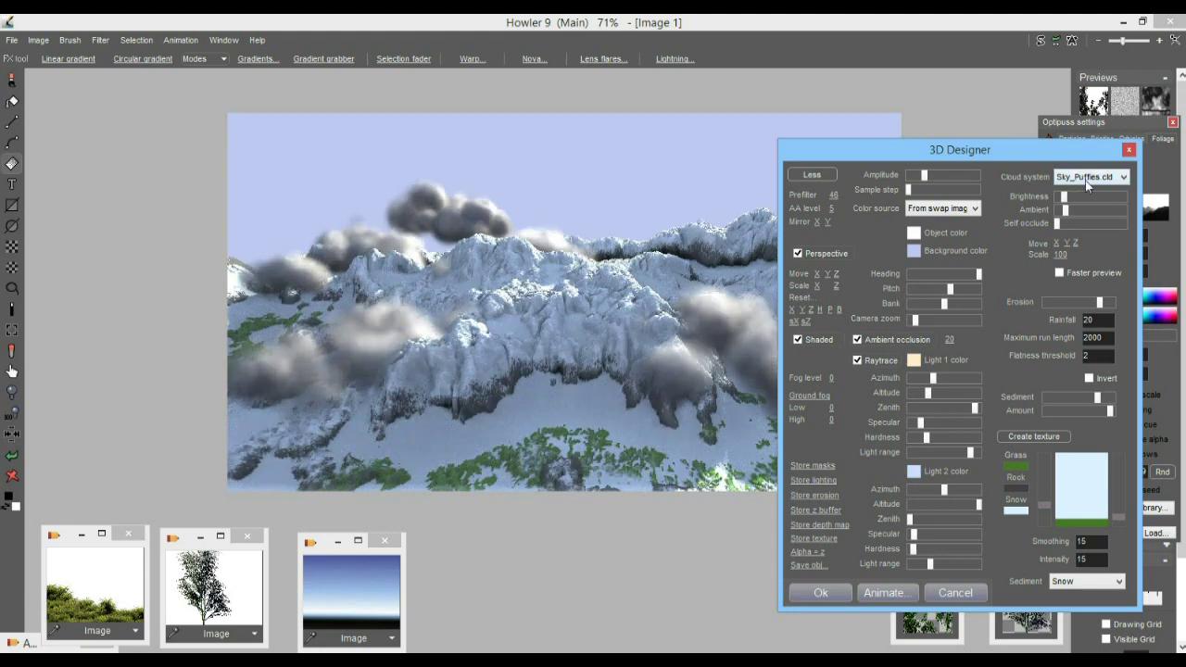
pyautogui.moveTo(1050, 154); pyautogui.dragTo(313, 110)
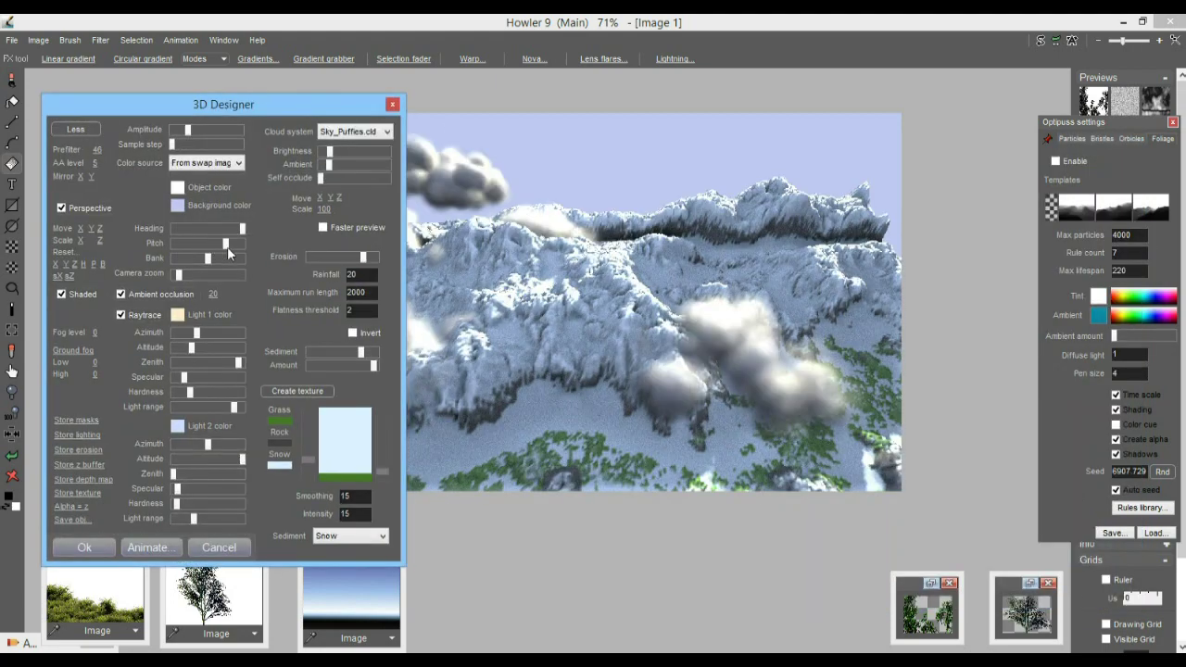
pyautogui.moveTo(235, 104); pyautogui.dragTo(969, 176)
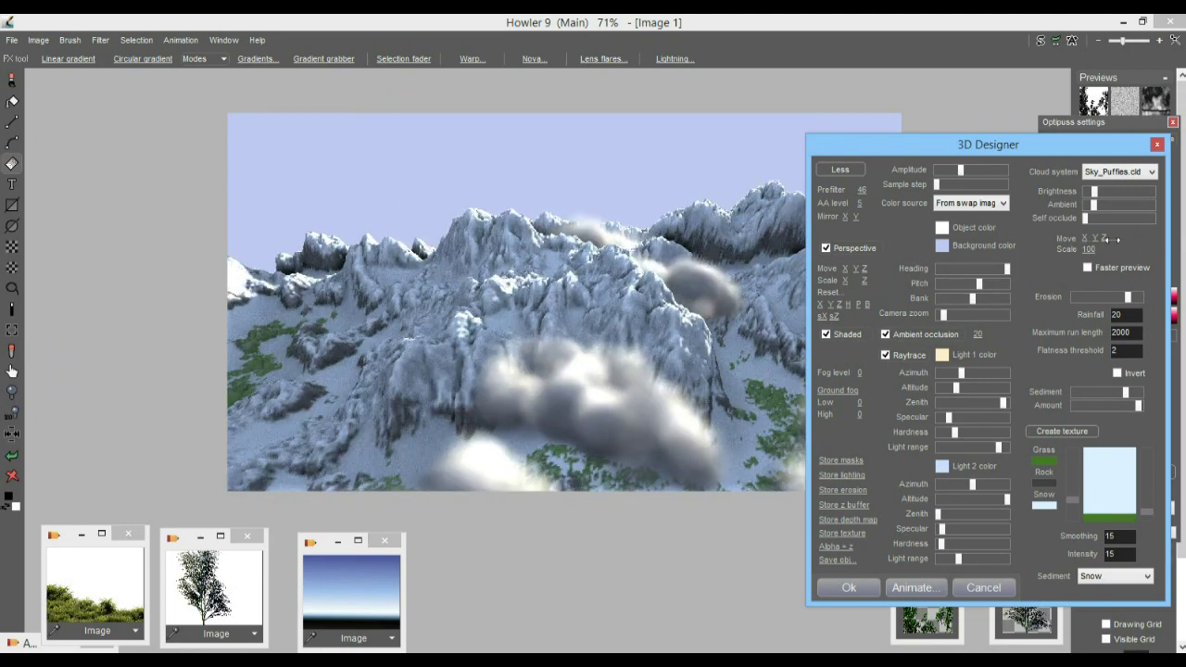
# Step: Set the cloud system to None and lower the terrain's amplitude
pyautogui.click(1095, 186)
pyautogui.moveTo(1020, 144); pyautogui.dragTo(218, 117)
pyautogui.moveTo(158, 143); pyautogui.dragTo(150, 155)
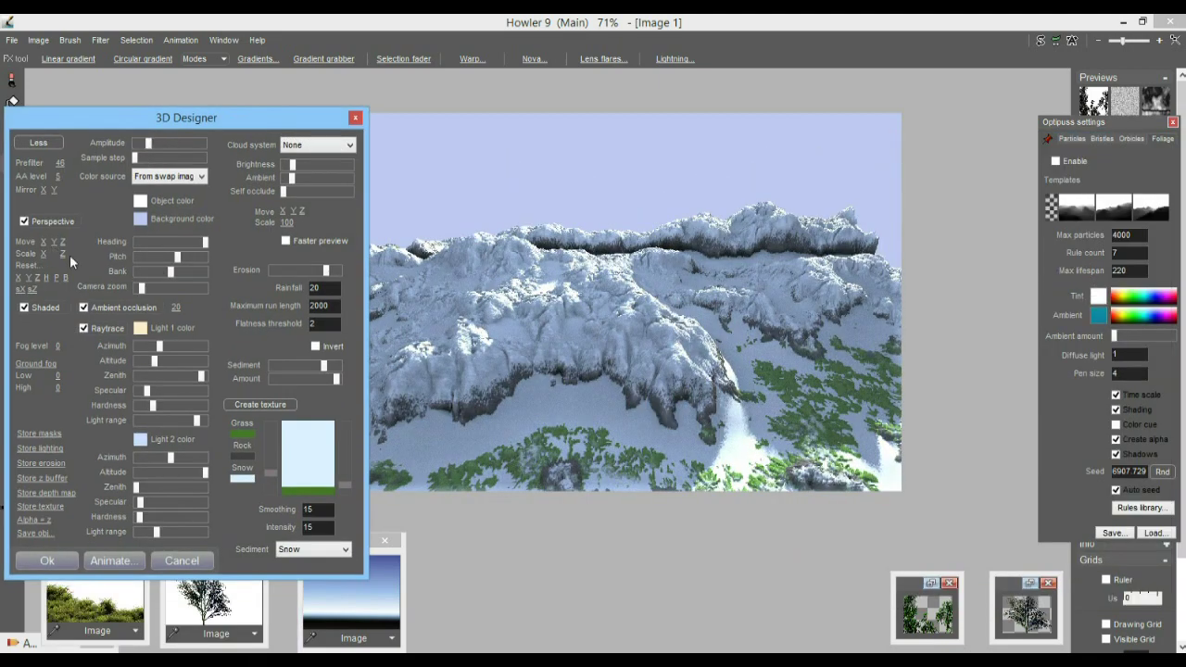
# Step: Raise the terrain's pitch slightly and shift the terrain along Z to bring the grassy foreground into view
pyautogui.moveTo(38, 114); pyautogui.dragTo(828, 204)
pyautogui.moveTo(966, 348); pyautogui.dragTo(968, 348)
pyautogui.moveTo(854, 334); pyautogui.dragTo(780, 351)
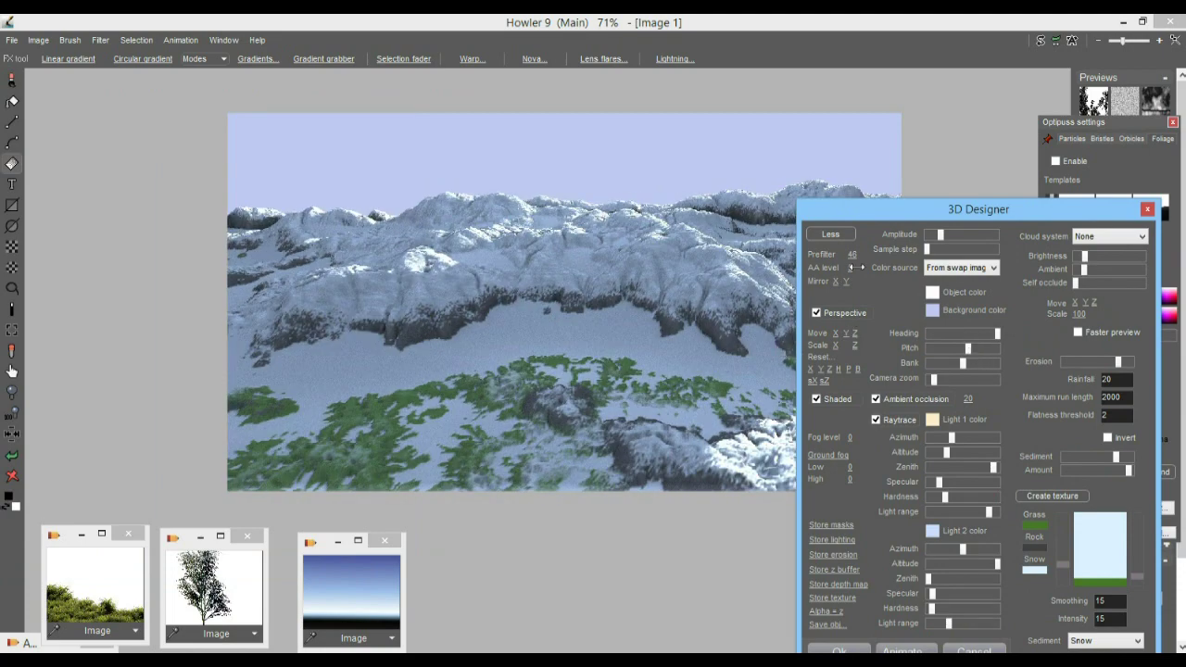
# Step: Set the prefilter to 35, lower light 1's azimuth, altitude and light range, and apply the terrain render to the image
pyautogui.moveTo(952, 437)
pyautogui.mouseDown()
pyautogui.moveTo(948, 447)
pyautogui.moveTo(962, 439)
pyautogui.mouseUp()
pyautogui.moveTo(988, 512); pyautogui.dragTo(982, 512)
pyautogui.moveTo(948, 623); pyautogui.dragTo(945, 608)
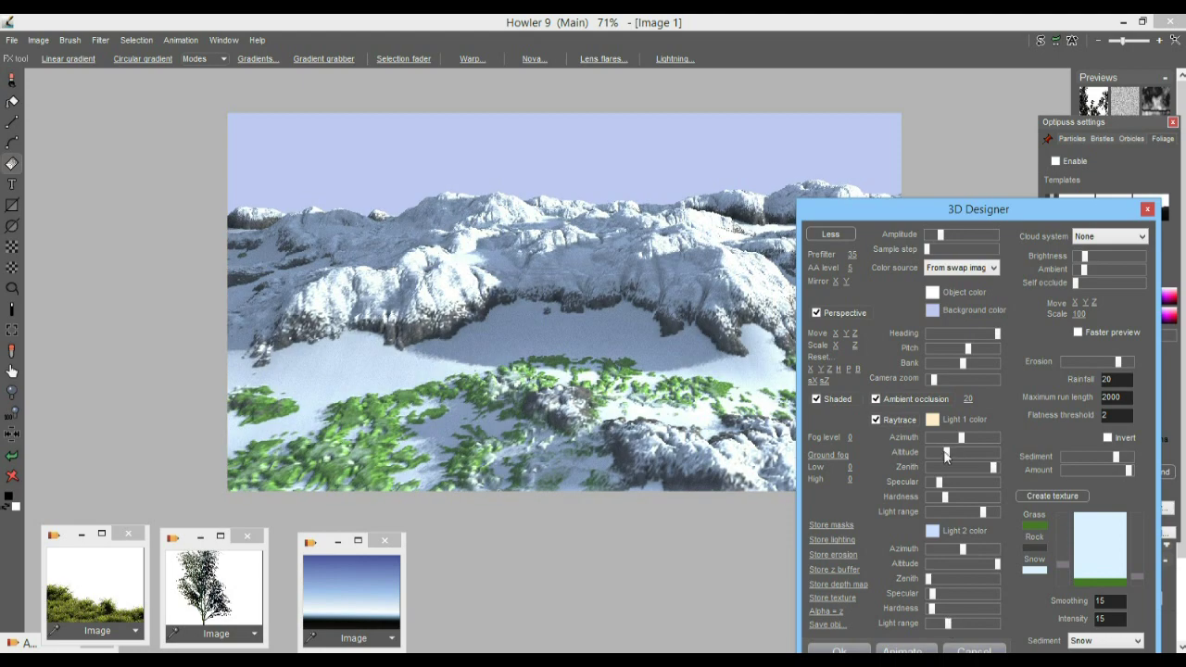
pyautogui.moveTo(945, 454); pyautogui.dragTo(939, 453)
pyautogui.moveTo(961, 438); pyautogui.dragTo(931, 438)
pyautogui.click(861, 649)
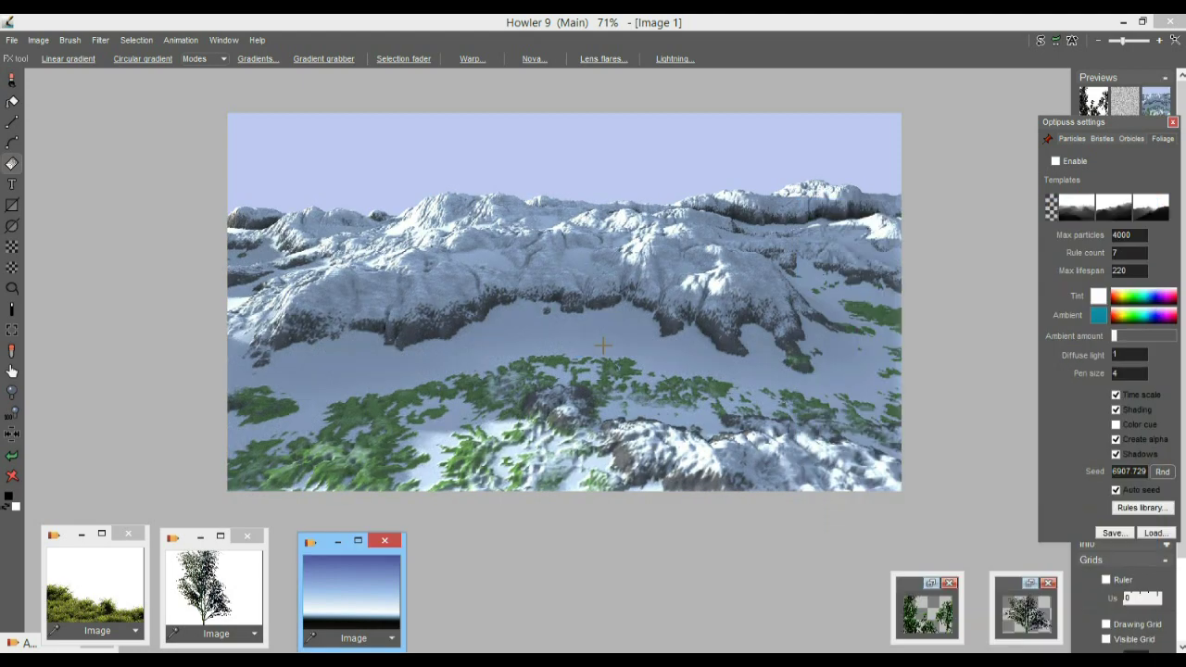
# Step: Select the terrain without the sky by its flat background colour and store a copy of the rendered image
pyautogui.click(37, 39)
pyautogui.moveTo(137, 39)
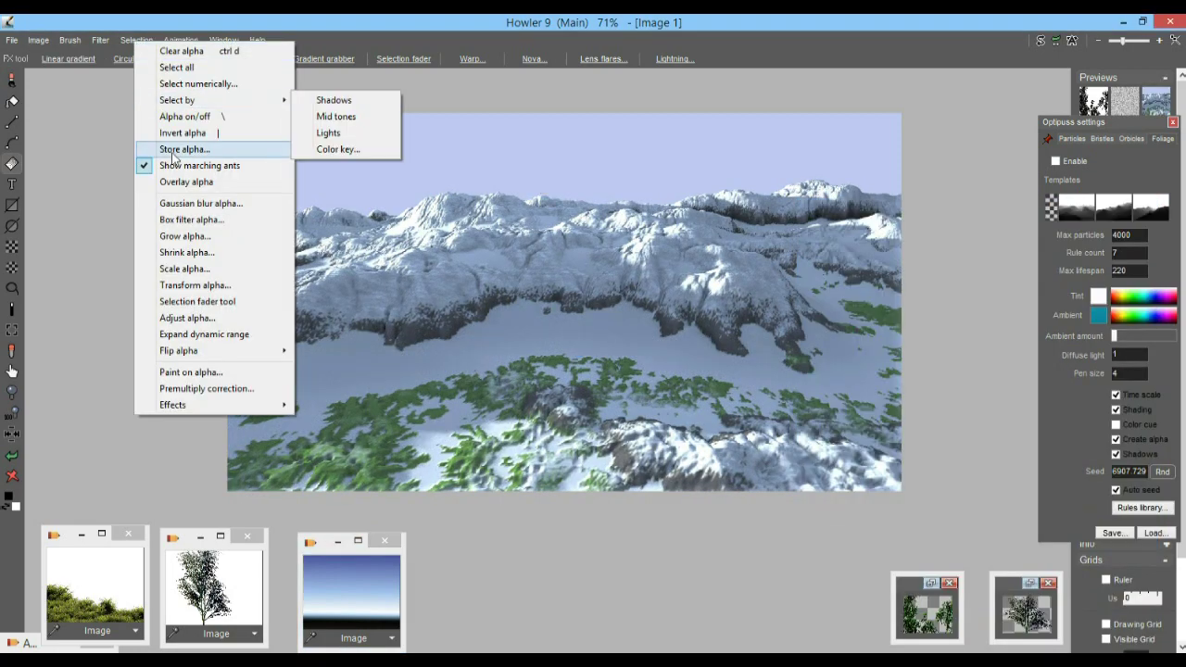
pyautogui.click(13, 308)
pyautogui.click(146, 44)
pyautogui.click(153, 81)
pyautogui.click(39, 41)
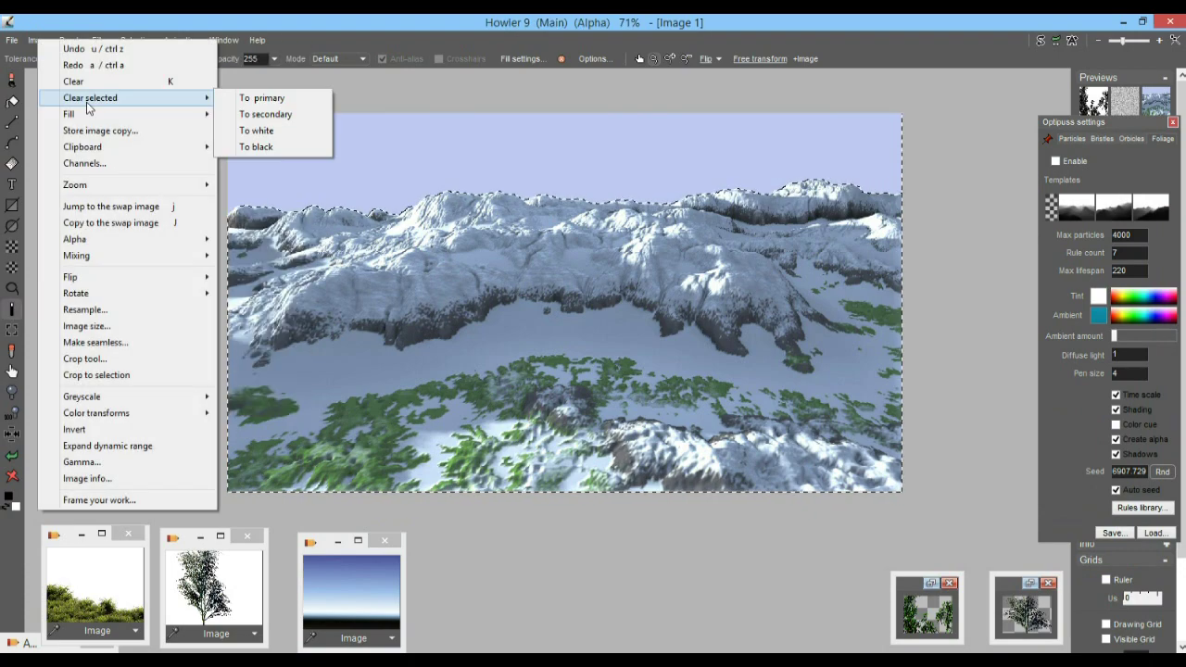
pyautogui.click(89, 129)
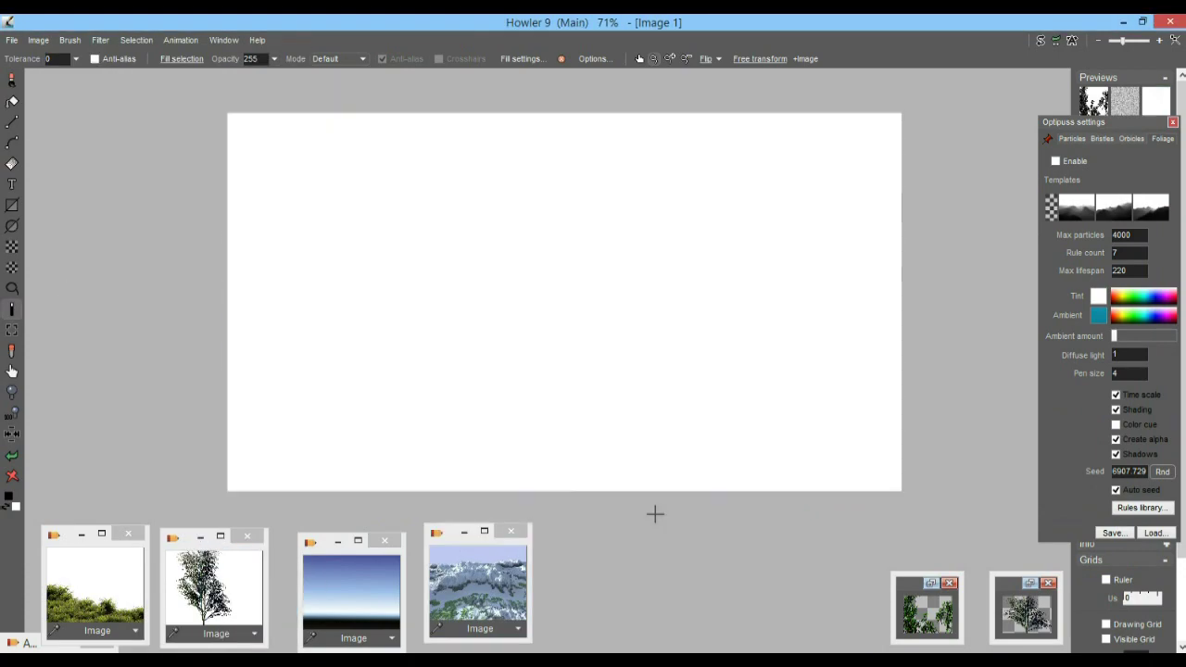
# Step: Restore the stored sky gradient to the canvas and pick up the stored terrain image as a brush
pyautogui.click(367, 588)
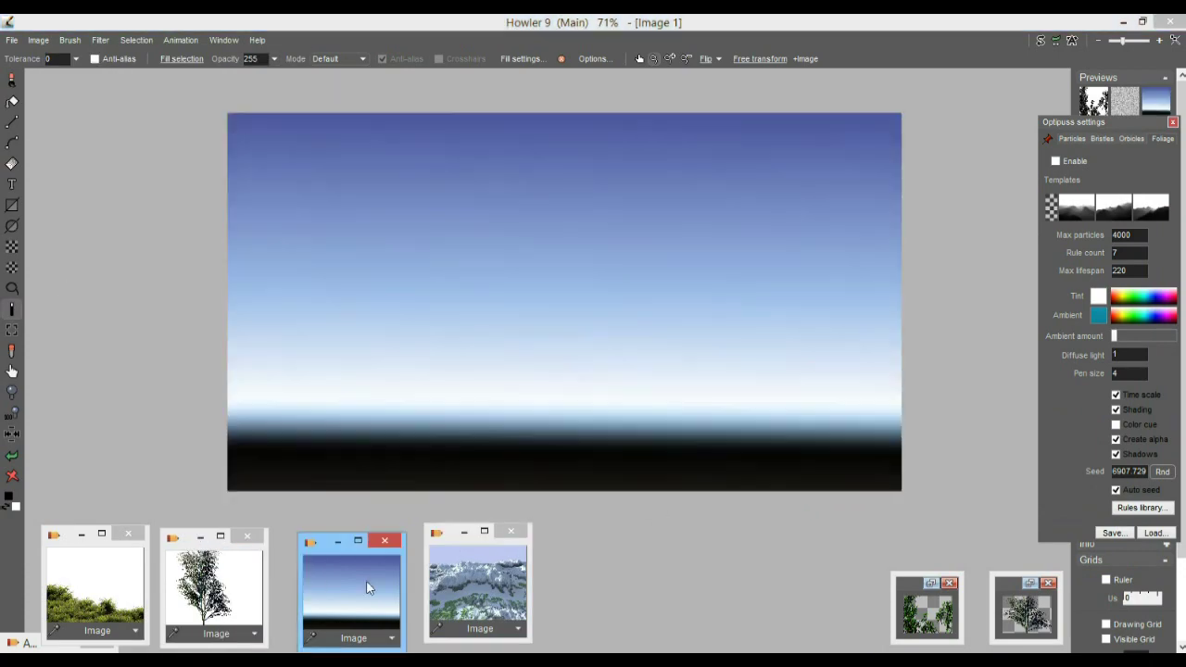
pyautogui.click(519, 628)
pyautogui.click(565, 617)
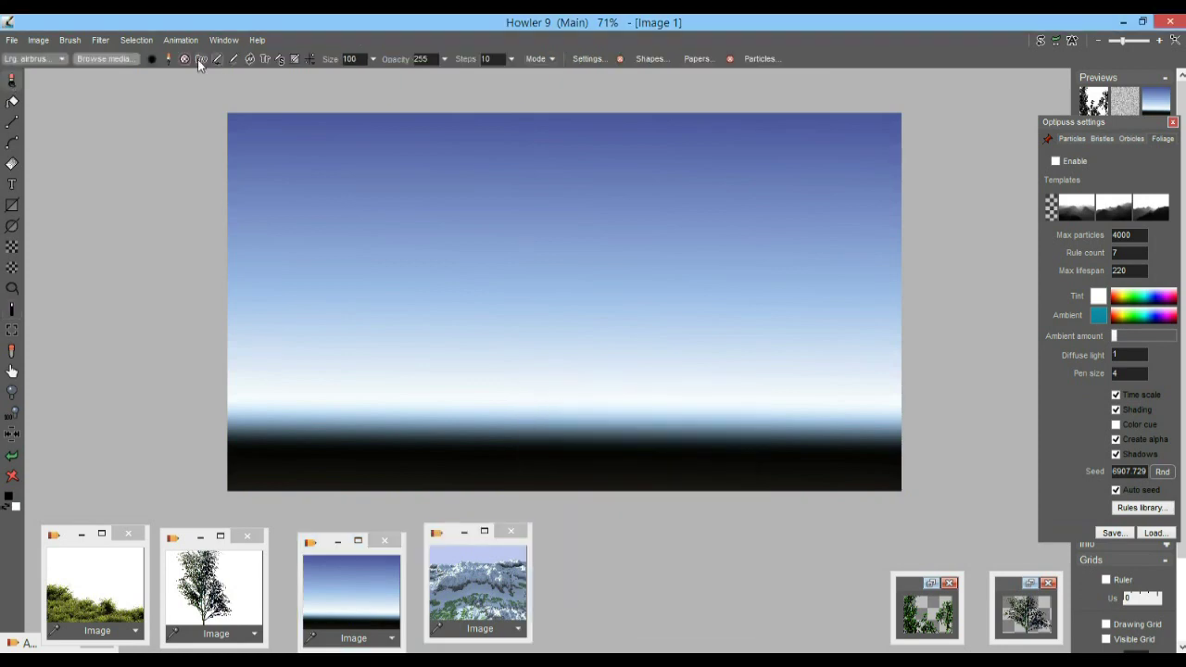
# Step: Store the terrain brush as a managed copy and stamp it over the lower part of the sky
pyautogui.click(70, 40)
pyautogui.click(144, 120)
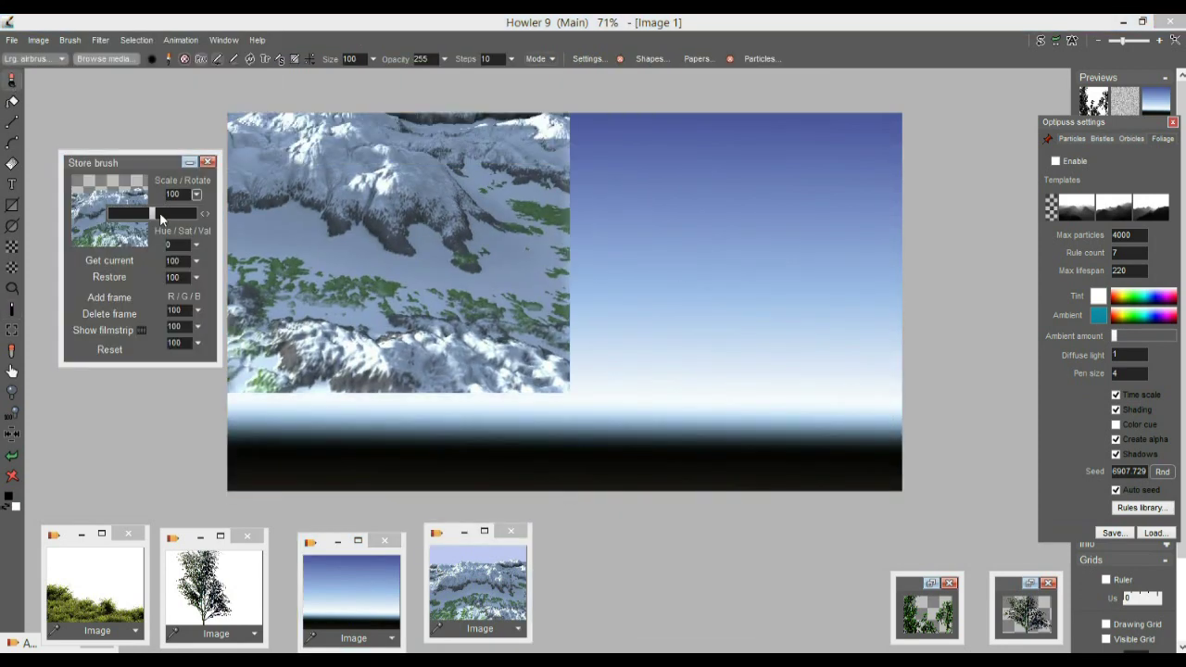
pyautogui.click(561, 415)
pyautogui.click(190, 162)
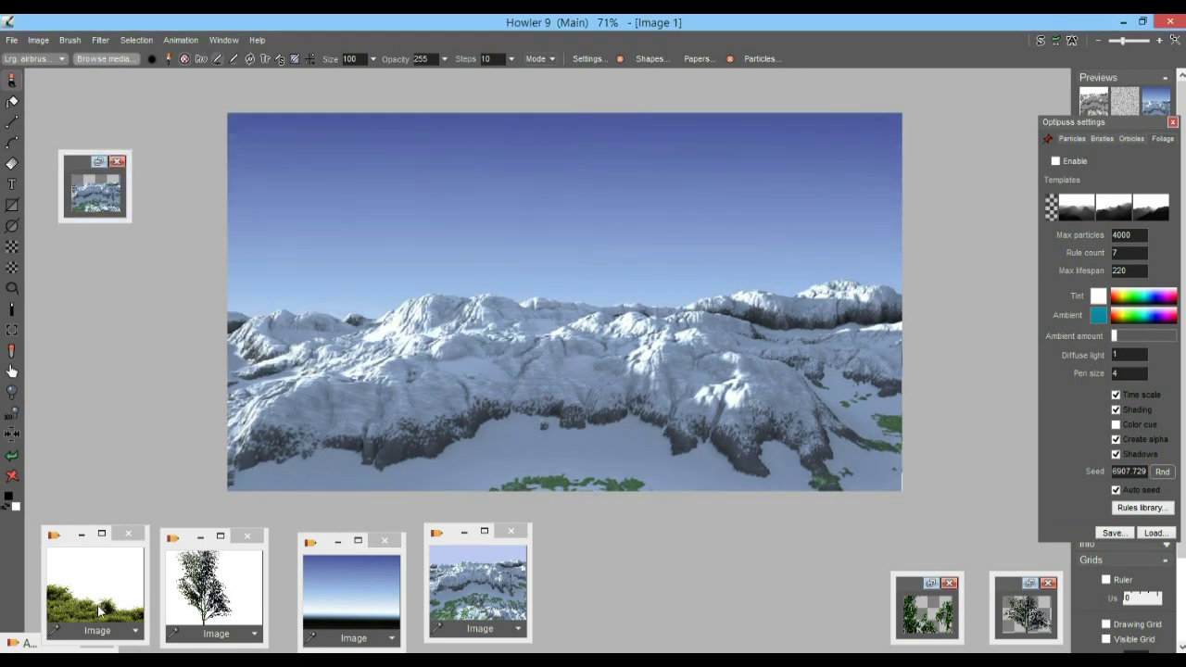
# Step: Stamp leafy trees along both sides and the lower middle, and a thin-branched tree scaled to 135 on the right side
pyautogui.click(939, 625)
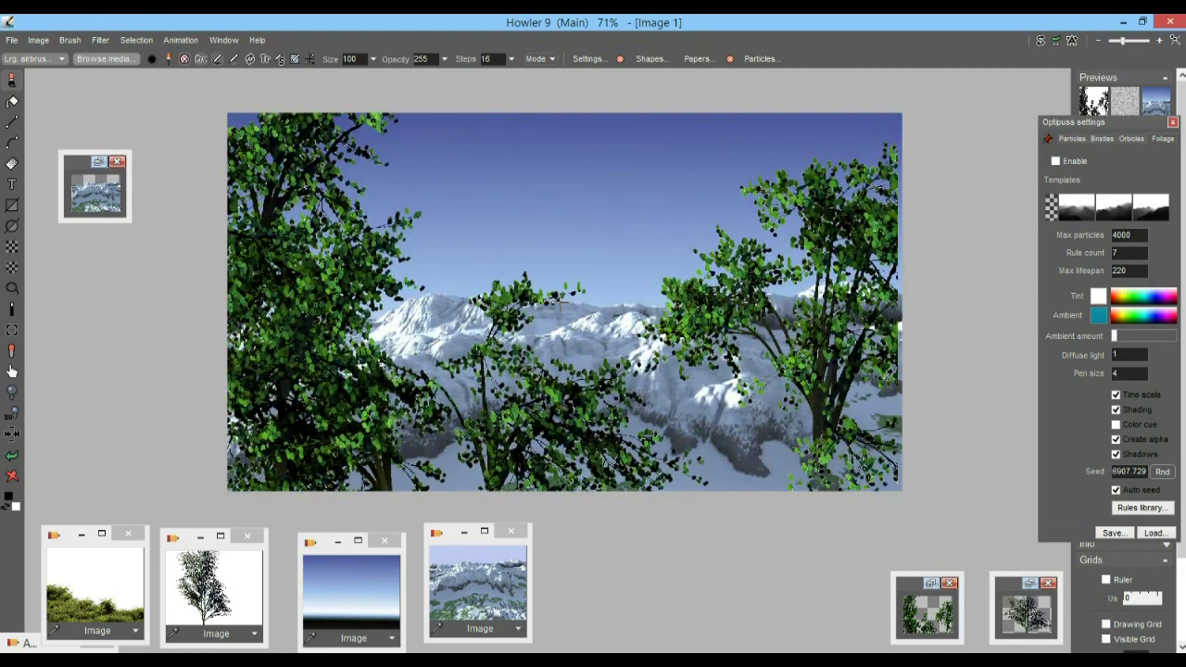
pyautogui.doubleClick(1026, 613)
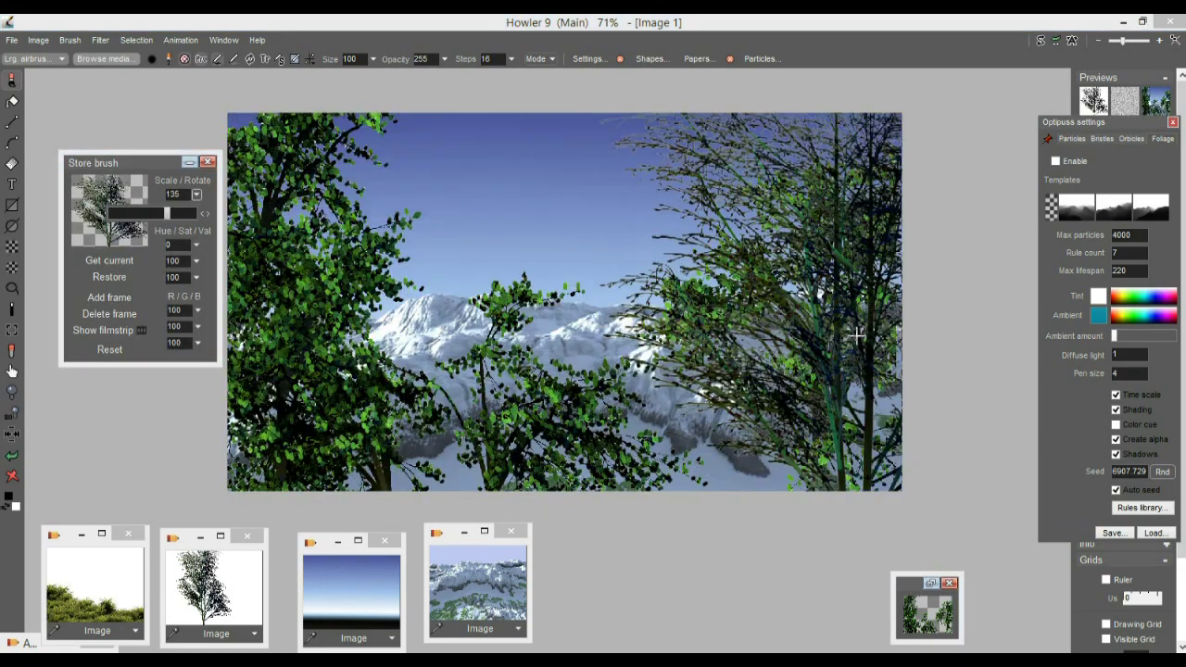
pyautogui.click(792, 375)
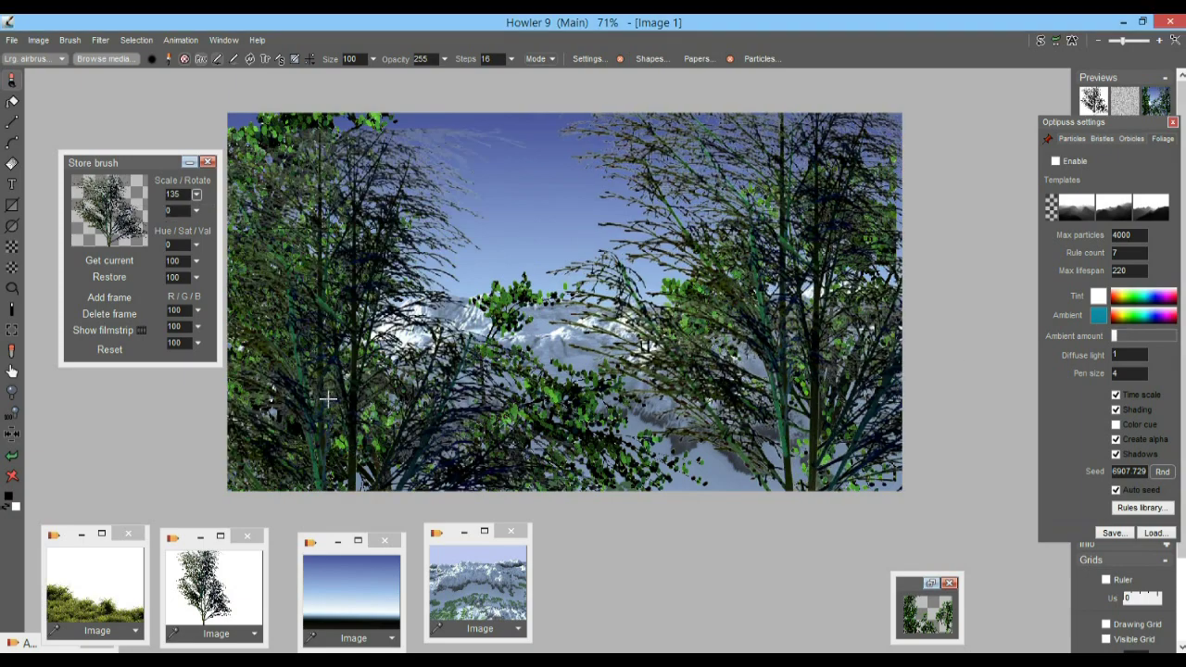
pyautogui.click(190, 163)
# Step: Use the stored grass image as a brush with premultiply correction and stamp it across the foreground
pyautogui.click(254, 634)
pyautogui.click(253, 634)
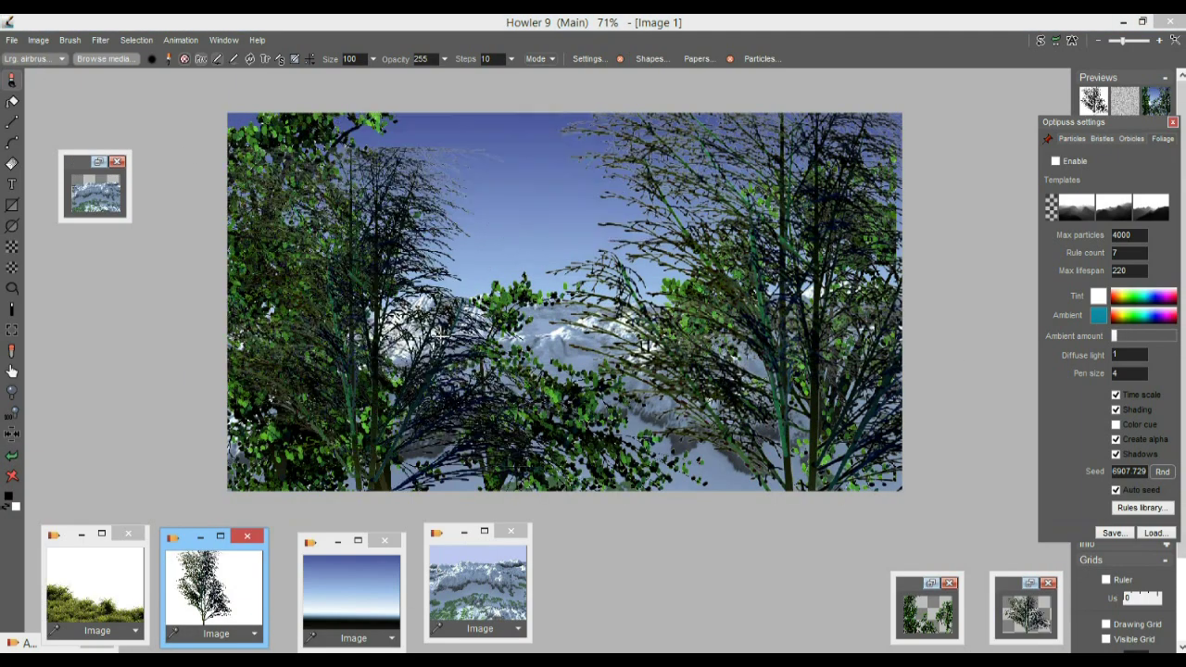
pyautogui.click(135, 631)
pyautogui.click(199, 619)
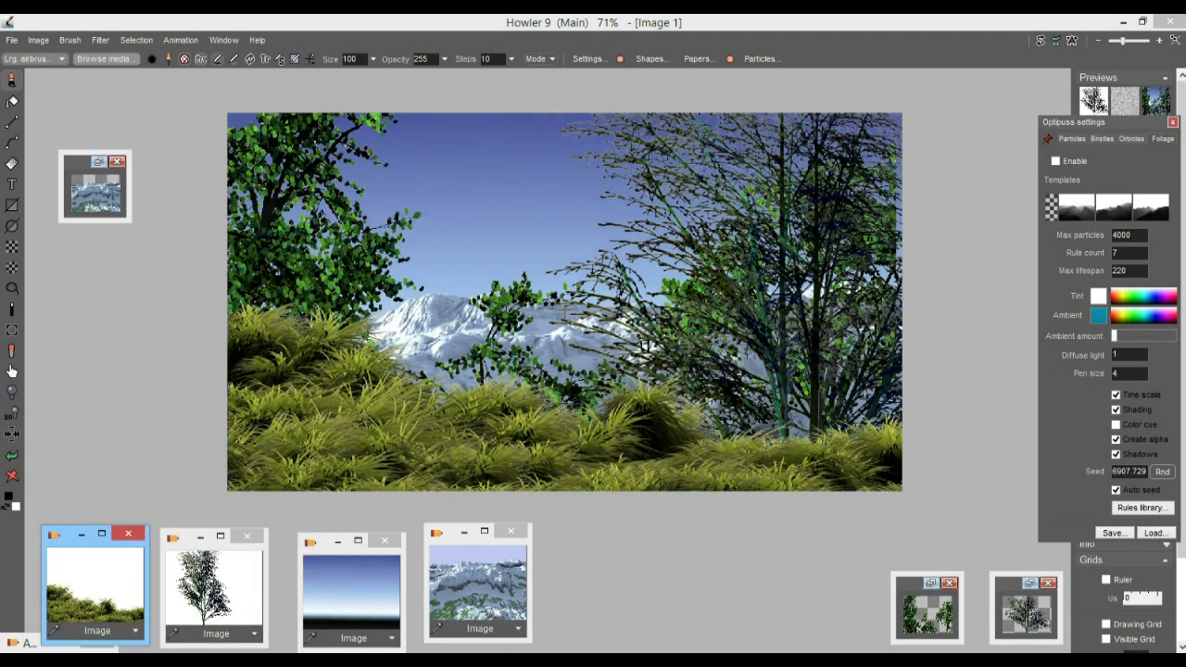
pyautogui.click(69, 40)
pyautogui.click(111, 269)
pyautogui.click(483, 407)
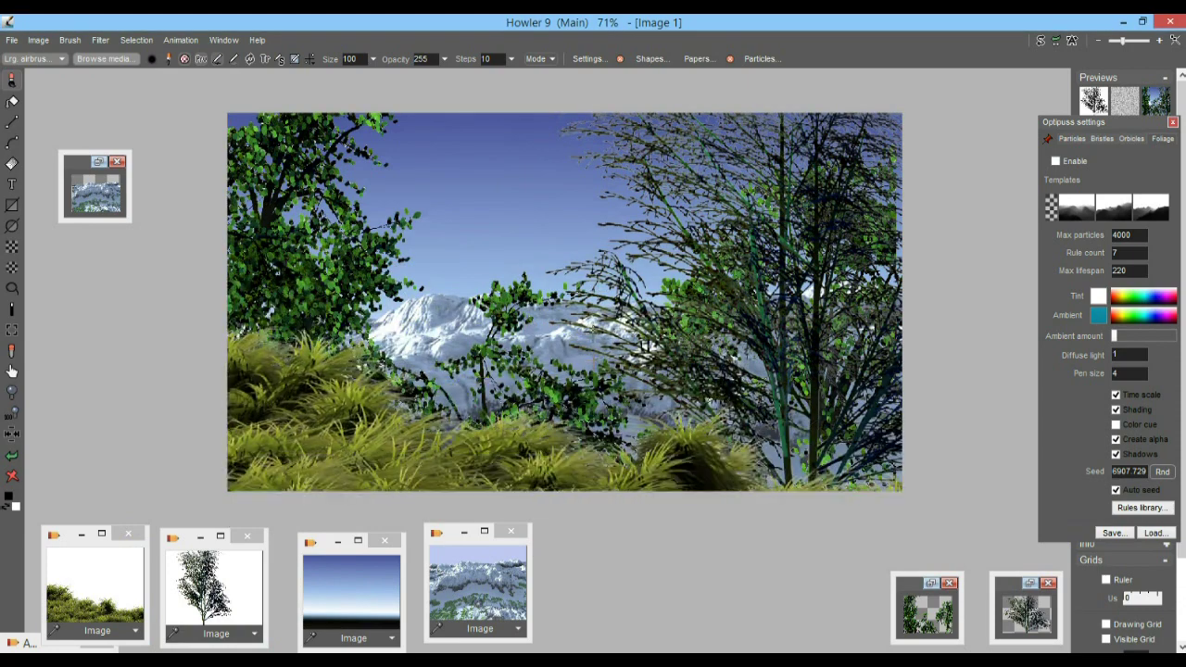
# Step: Try the stored tree image as a managed brush scaled to 147 with premultiply correction over the left side
pyautogui.click(220, 590)
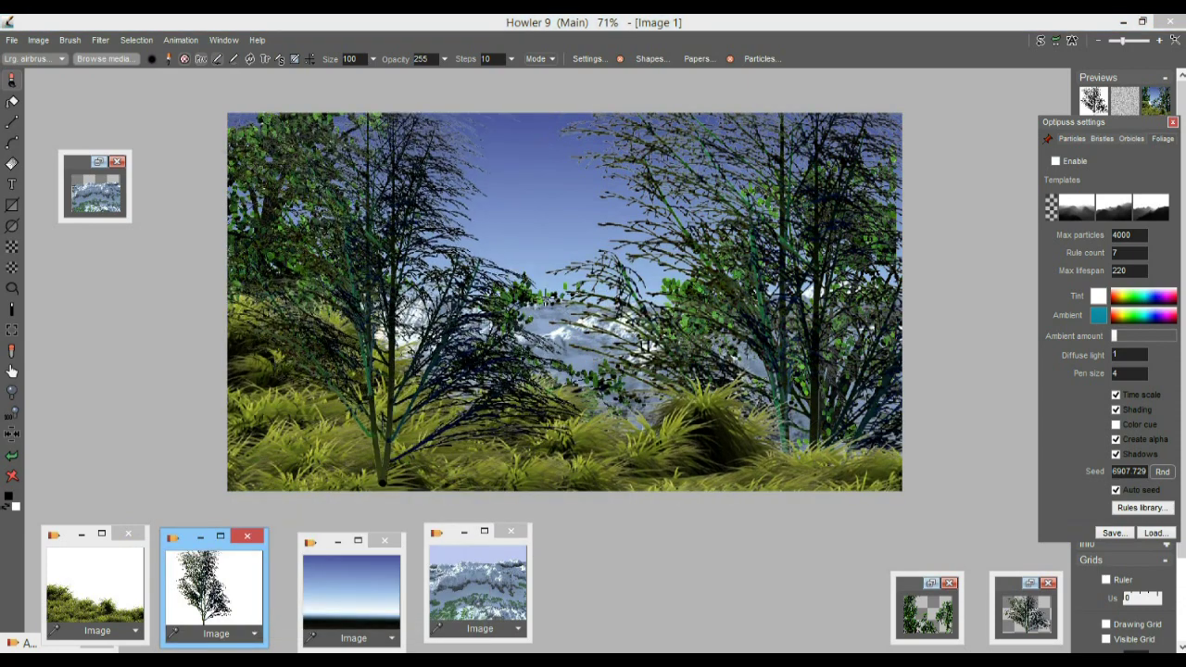
pyautogui.click(70, 40)
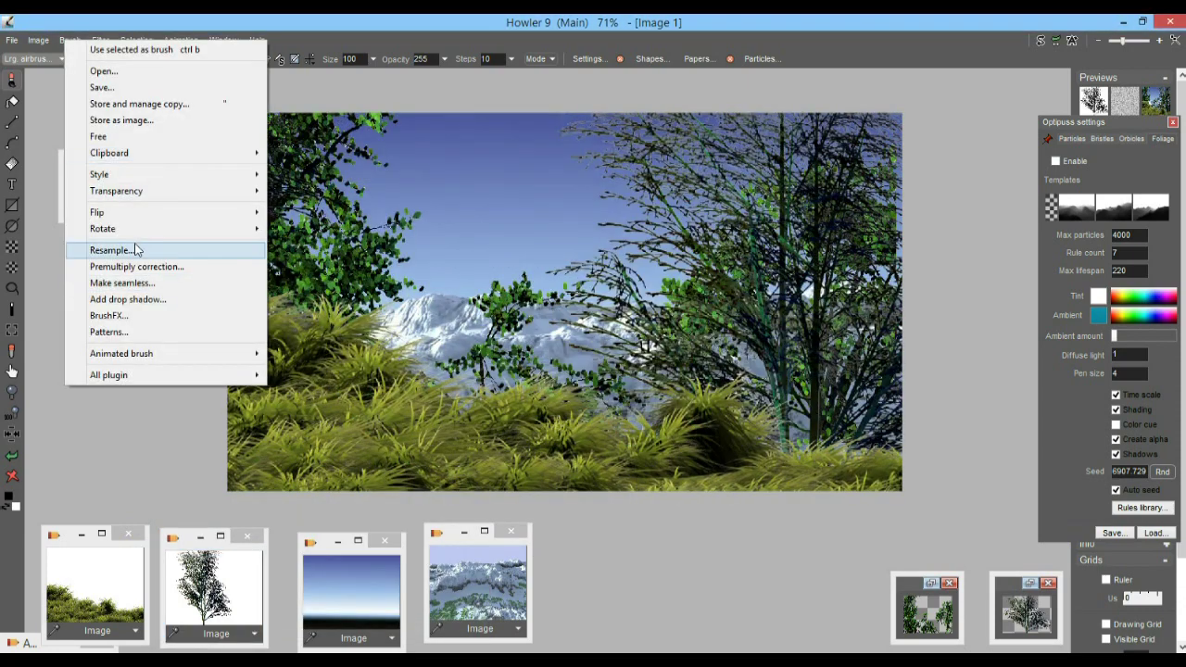
pyautogui.click(133, 105)
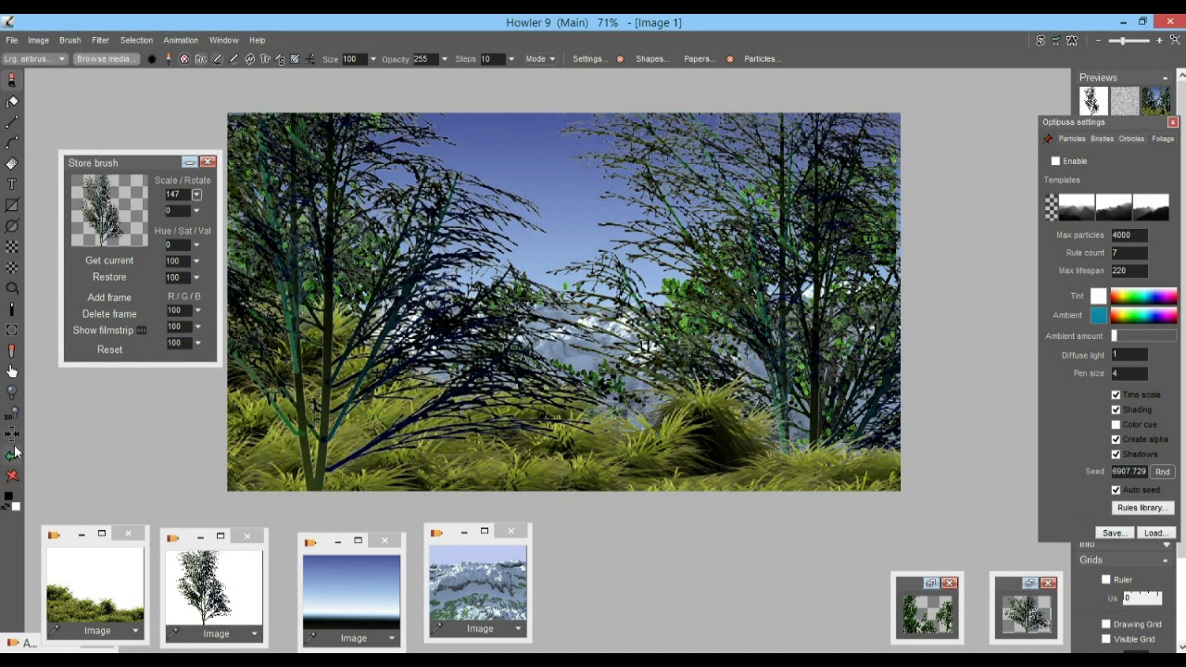
pyautogui.click(69, 40)
pyautogui.click(166, 270)
pyautogui.scroll(5, 511, 160)
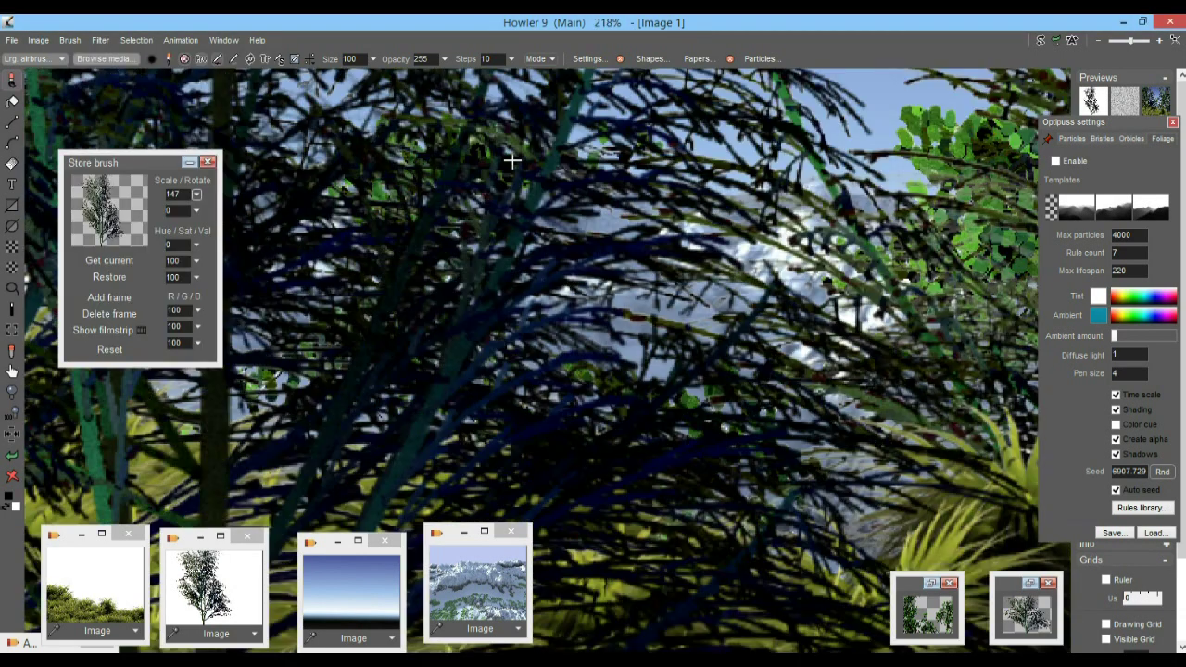
pyautogui.scroll(-3, 511, 161)
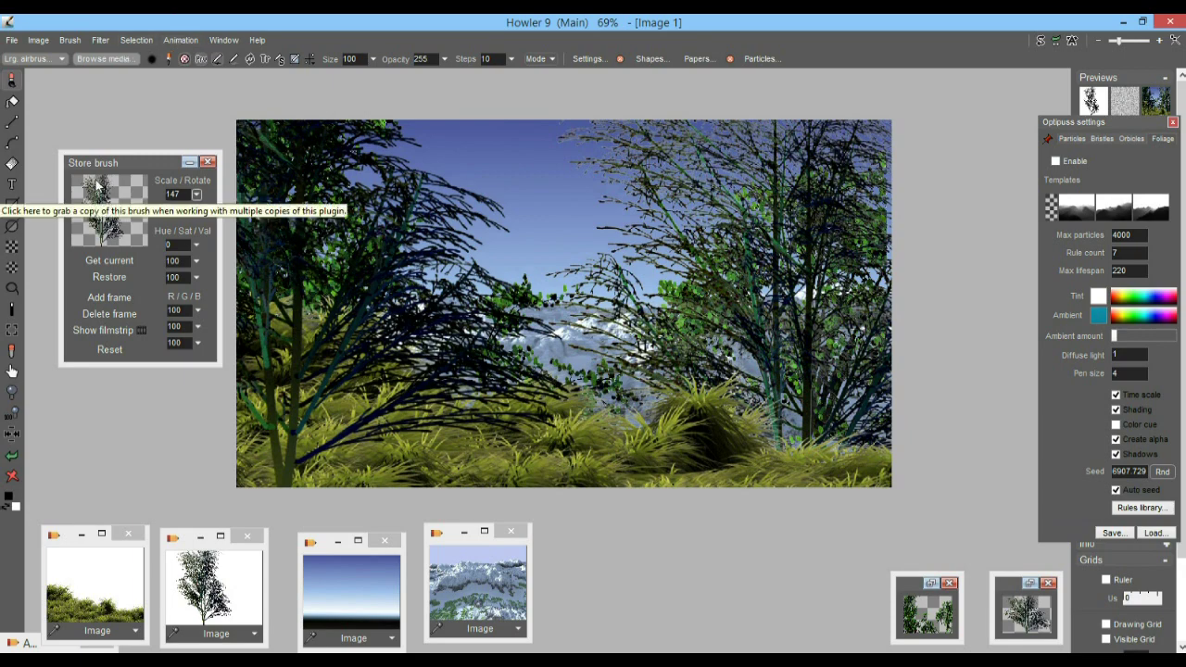
# Step: Paint blue, yellow, orange and white flowers across the foreground grass with the Flowery organic brush at step 38
pyautogui.click(34, 59)
pyautogui.moveTo(88, 216)
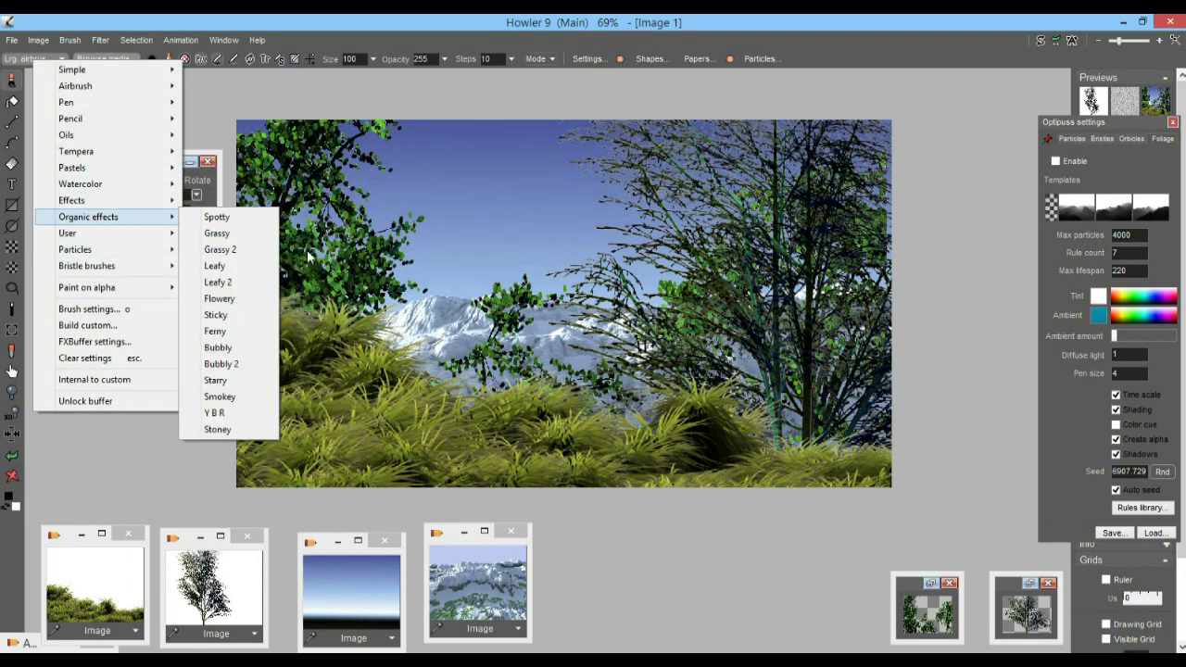
pyautogui.click(226, 298)
pyautogui.click(1172, 122)
pyautogui.click(1133, 148)
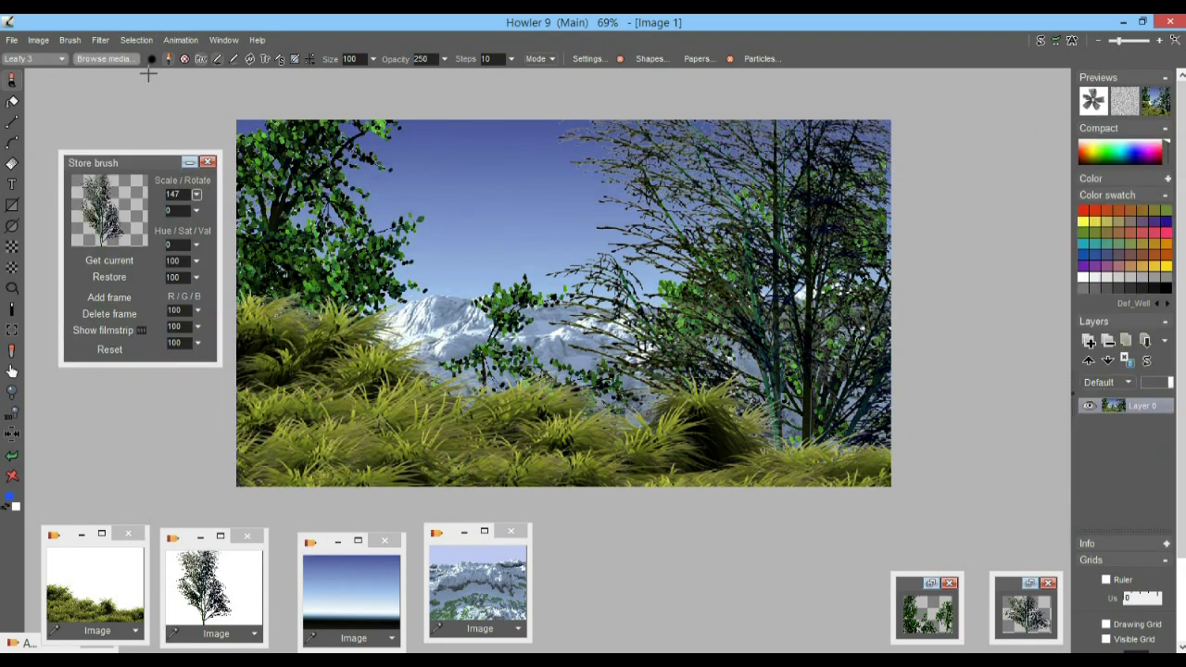
pyautogui.click(590, 59)
pyautogui.moveTo(612, 77); pyautogui.dragTo(953, 122)
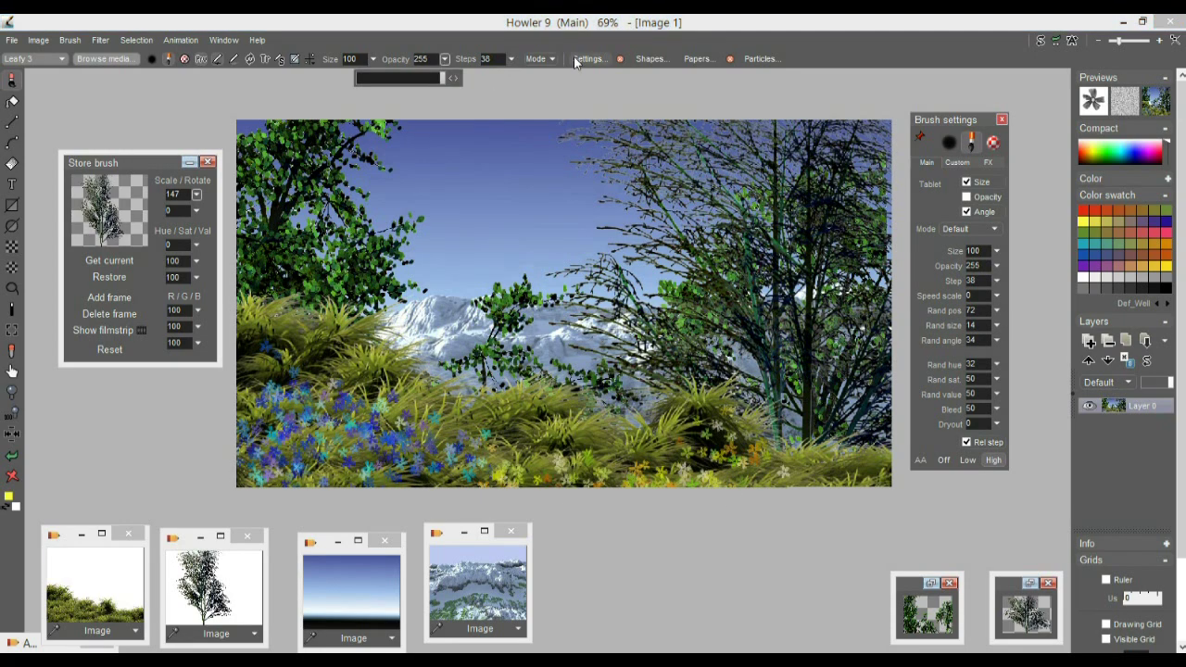
# Step: Choose the Lens flare tool and place a bright sun flare over the leafy tree on the left
pyautogui.click(12, 164)
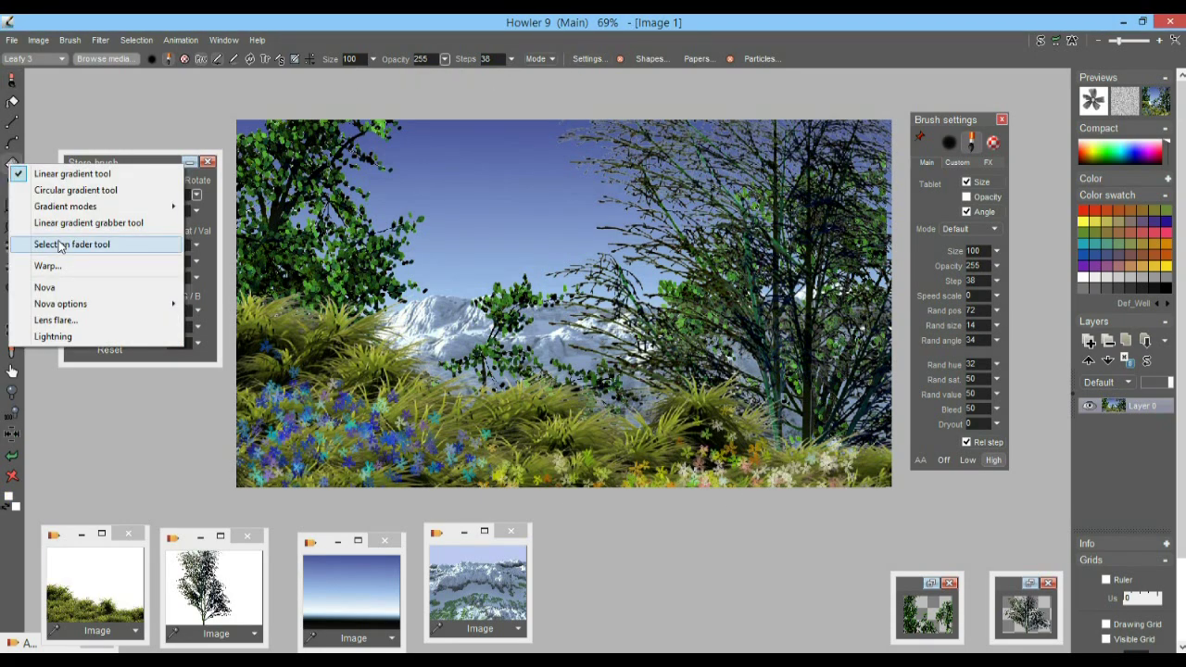
pyautogui.click(56, 320)
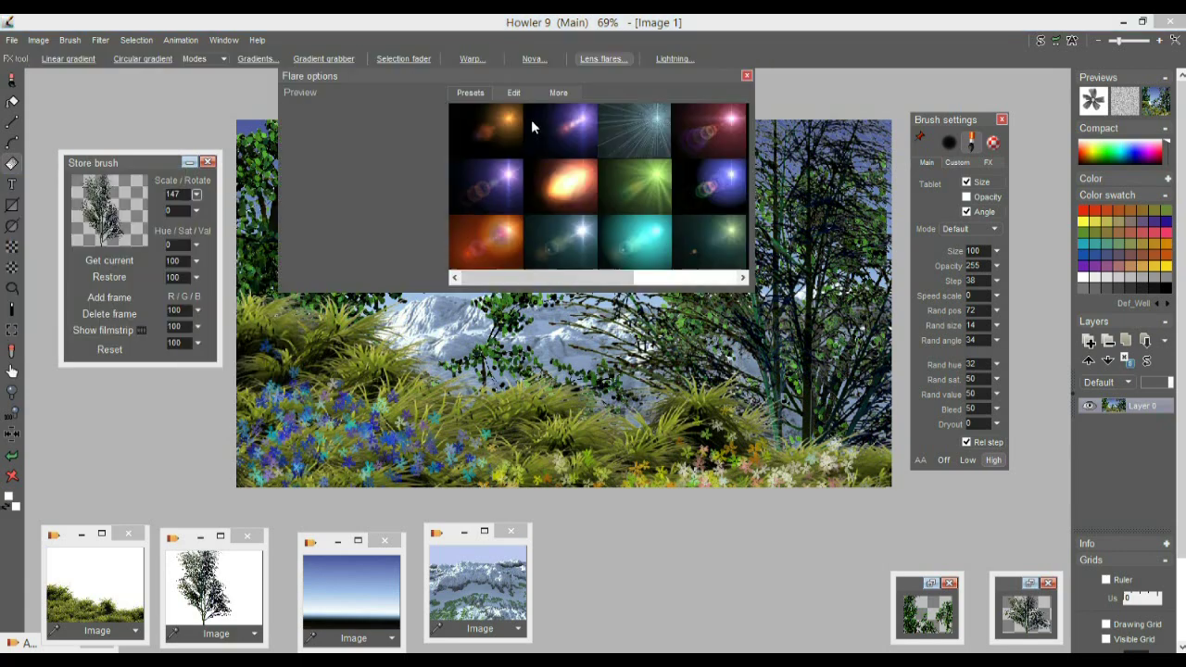
pyautogui.moveTo(362, 79); pyautogui.dragTo(695, 394)
pyautogui.moveTo(298, 215); pyautogui.dragTo(322, 181)
pyautogui.click(1059, 551)
pyautogui.click(1079, 387)
# Step: Close the enlarged tree brush, the brush settings and the stored mountain brush
pyautogui.click(208, 162)
pyautogui.click(39, 42)
pyautogui.click(400, 271)
pyautogui.click(1002, 119)
pyautogui.click(117, 162)
# Step: Undo the bright sun flare over the leafy tree
pyautogui.scroll(3, 506, 411)
pyautogui.scroll(-3, 506, 410)
pyautogui.scroll(4, 506, 410)
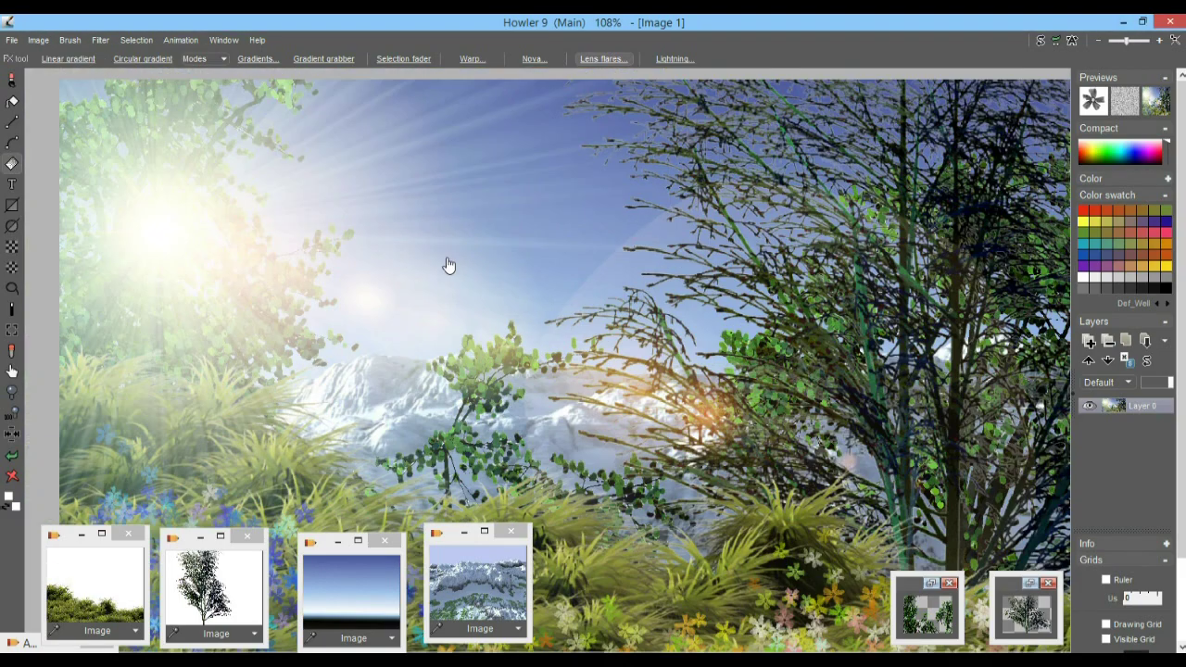
pyautogui.scroll(4, 448, 266)
pyautogui.scroll(-4, 471, 286)
pyautogui.hotkey('ctrl', 'z')
pyautogui.hotkey('ctrl', 'z')
pyautogui.hotkey('ctrl', 'z')
# Step: Place a yellow-green sunburst lens flare on the left tree, undoing and redoing it near the image's left edge
pyautogui.moveTo(125, 190); pyautogui.dragTo(139, 161)
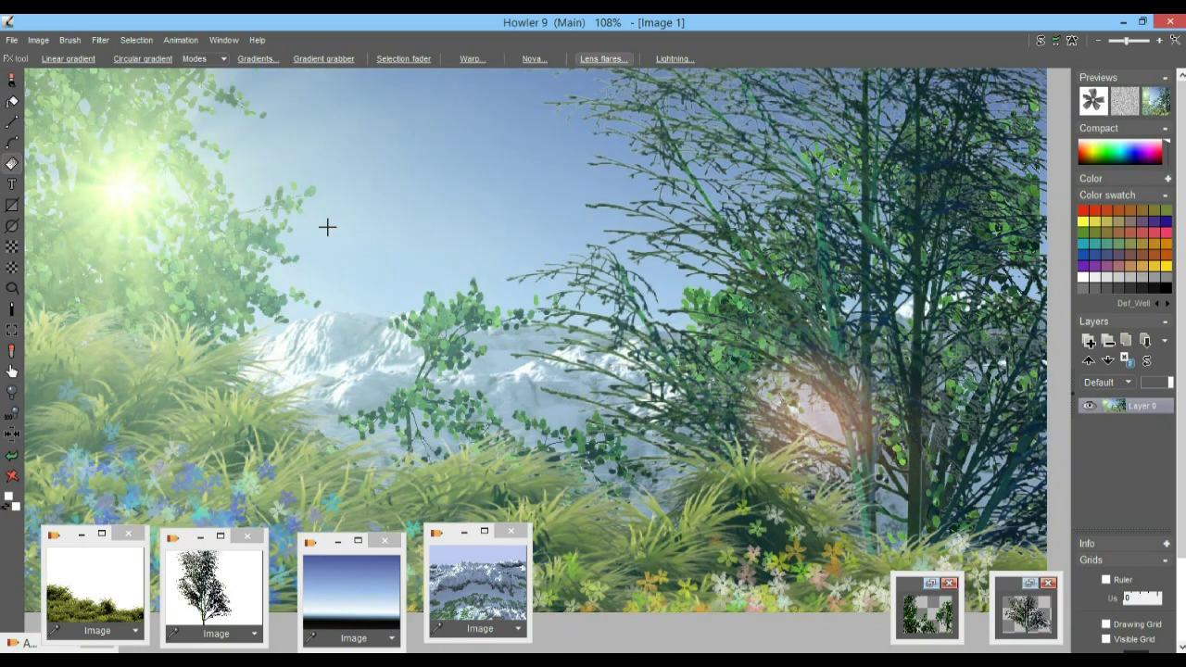
pyautogui.moveTo(215, 118); pyautogui.dragTo(259, 123)
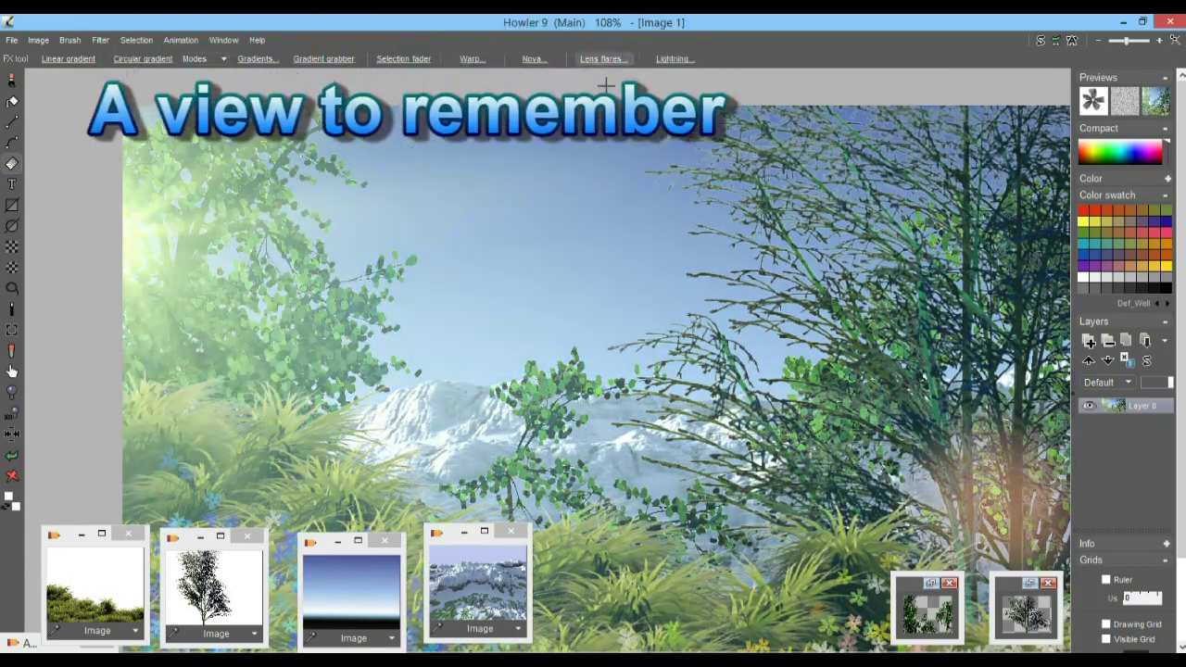
pyautogui.hotkey('ctrl', 'z')
pyautogui.moveTo(156, 232); pyautogui.dragTo(250, 255)
pyautogui.scroll(-5, 553, 198)
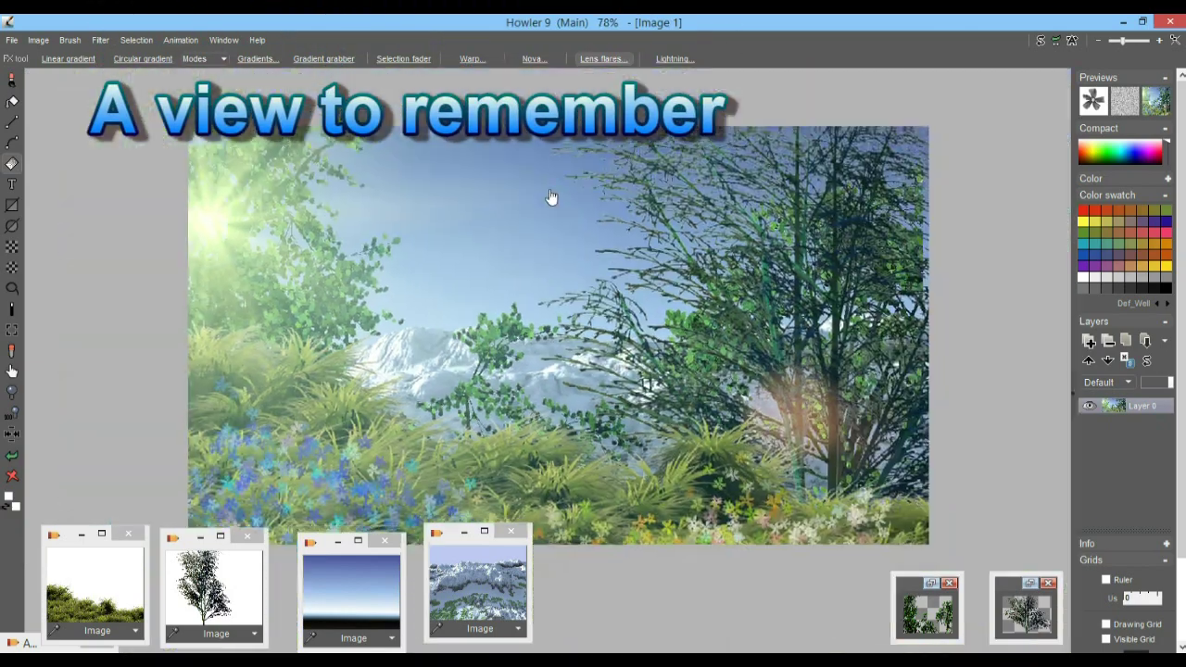
pyautogui.scroll(6, 627, 204)
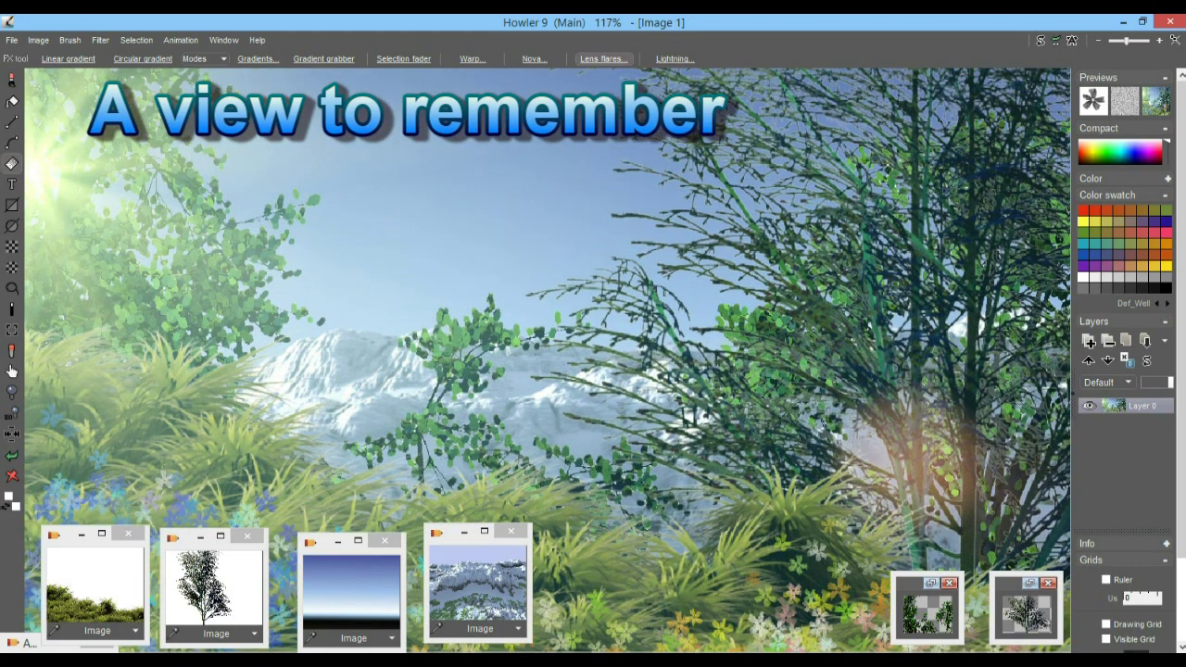